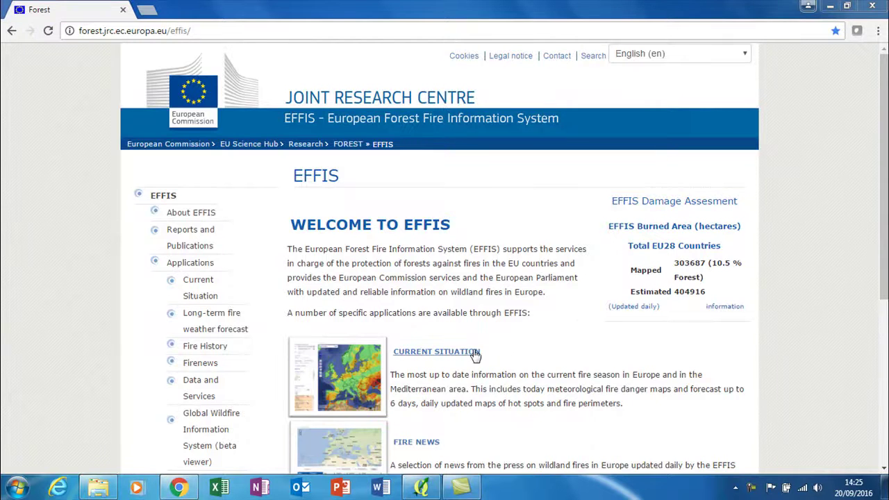
Open the EFFIS Current Situation map and hide the Fire Danger Forecast and Country Boundaries layers
{"action": "left_click", "coordinate": [470, 354]}
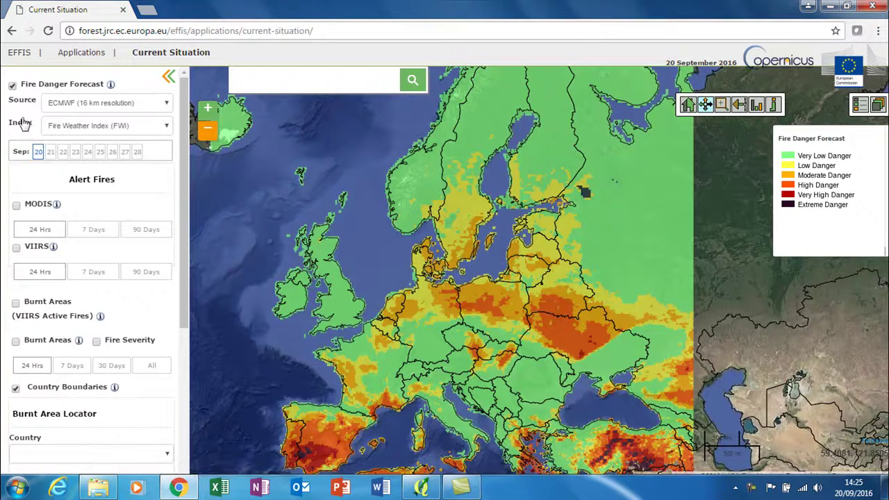
{"action": "left_click", "coordinate": [11, 86]}
Show the VIIRS Active Fires burnt areas and the Burnt Areas layer for All dates over the Athens and Evia region of Greece
{"action": "left_click_drag", "start_coordinate": [520, 455], "coordinate": [528, 317]}
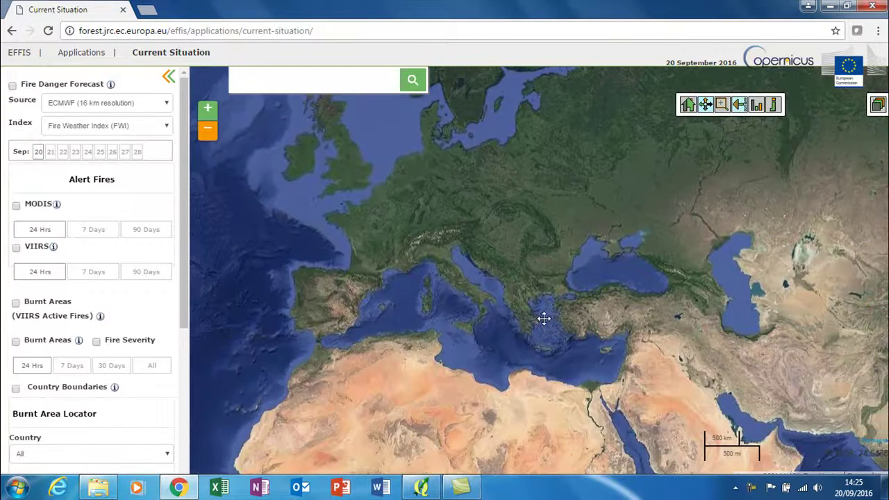
{"action": "scroll", "coordinate": [544, 320], "scroll_direction": "up", "scroll_amount": 1}
{"action": "scroll", "coordinate": [535, 320], "scroll_direction": "up", "scroll_amount": 1}
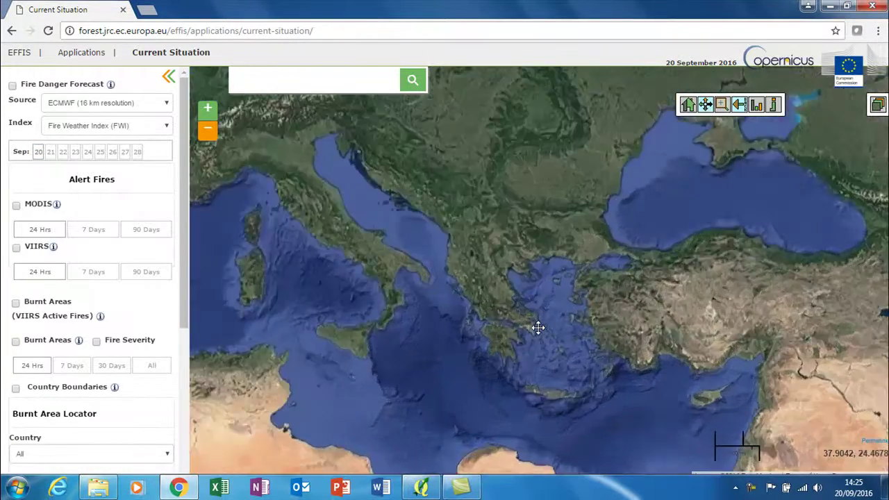
{"action": "scroll", "coordinate": [536, 320], "scroll_direction": "up", "scroll_amount": 1}
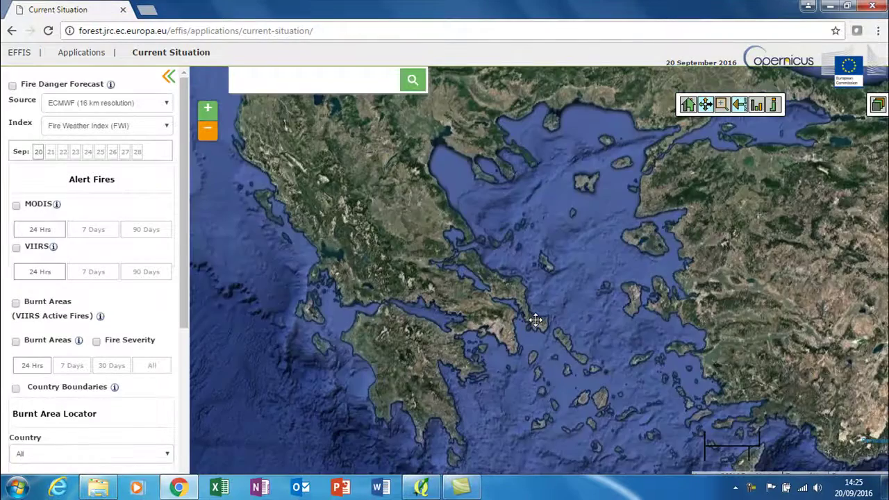
{"action": "scroll", "coordinate": [535, 320], "scroll_direction": "up", "scroll_amount": 1}
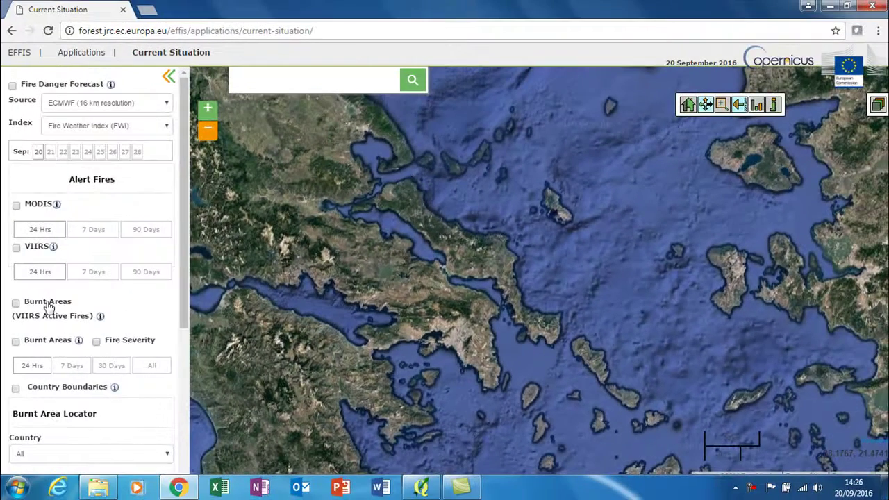
{"action": "left_click", "coordinate": [15, 306]}
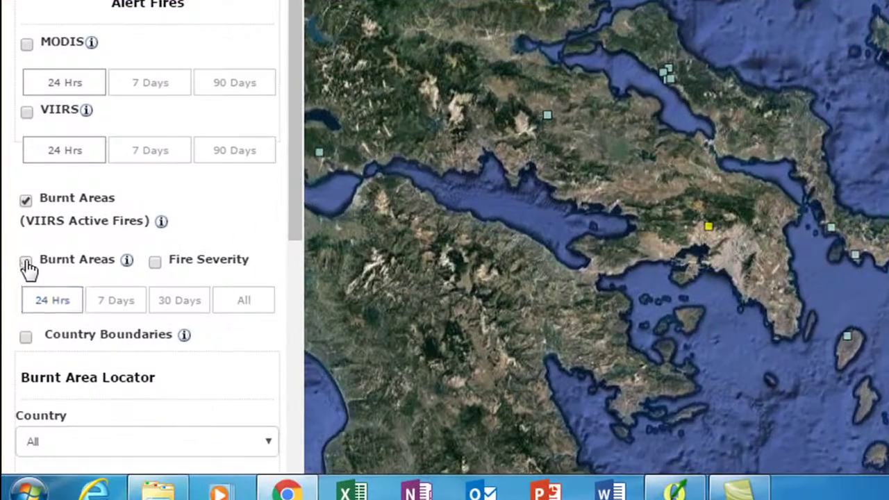
{"action": "left_click", "coordinate": [16, 342]}
{"action": "left_click", "coordinate": [238, 304]}
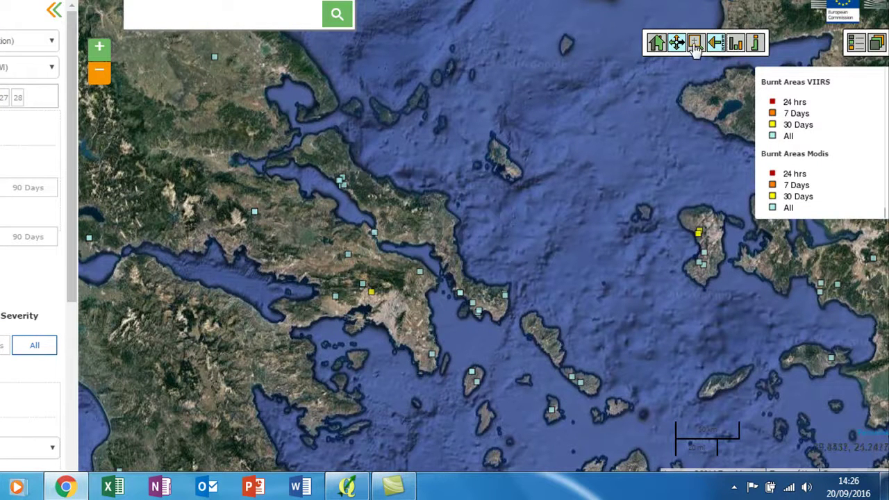
Magnify southern Evia, query the burnt area on its western coast for its fire details, and close the information
{"action": "left_click_drag", "start_coordinate": [436, 270], "coordinate": [548, 355]}
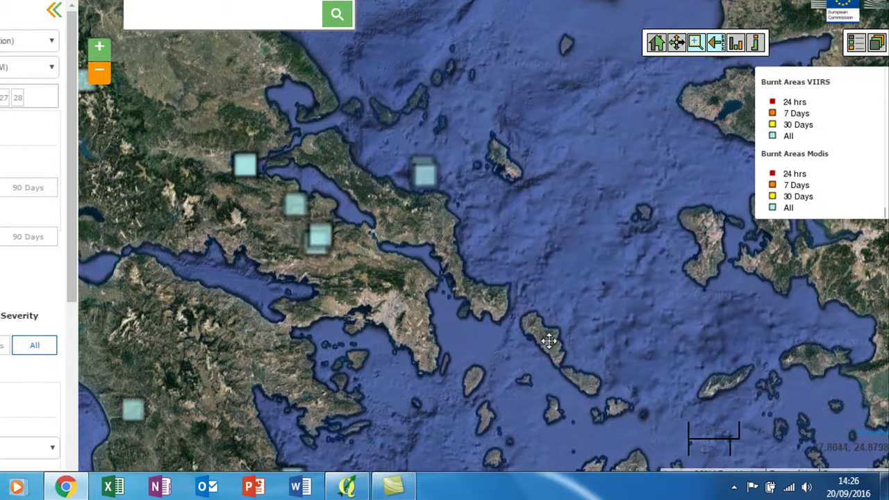
{"action": "left_click", "coordinate": [756, 44]}
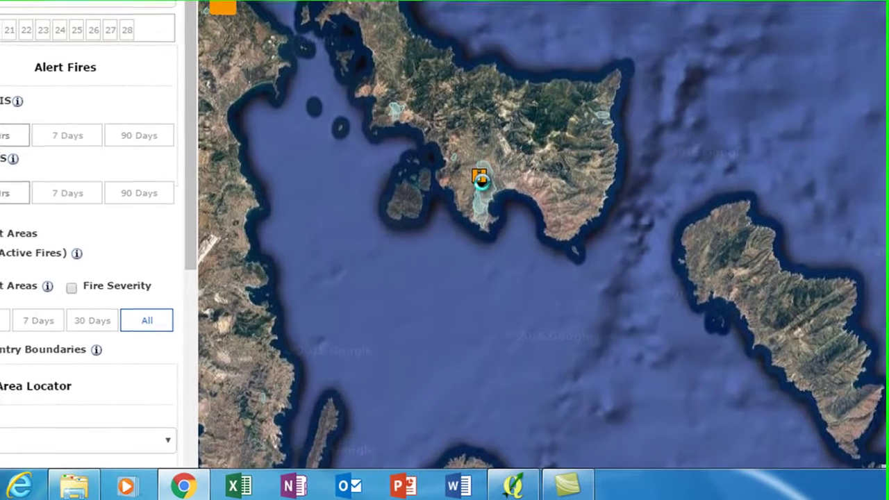
{"action": "left_click", "coordinate": [324, 235]}
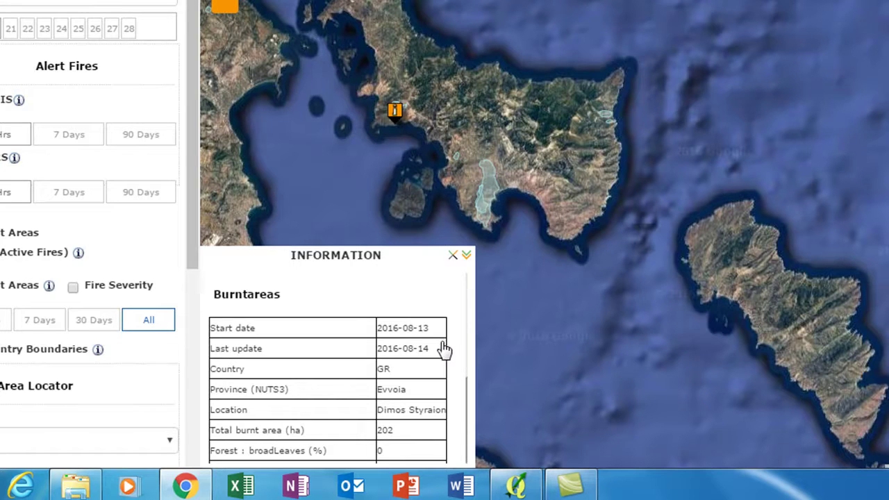
{"action": "left_click", "coordinate": [452, 256]}
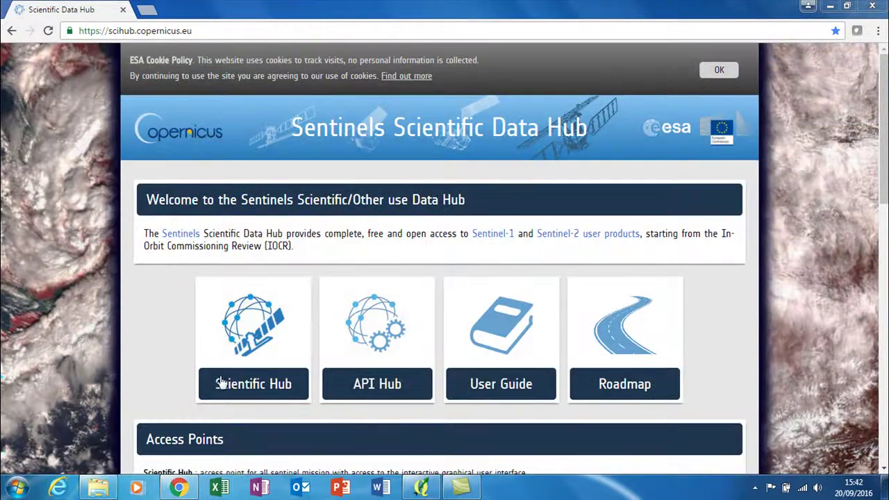
Open the Scientific Hub from the Sentinels Scientific Data Hub site and log in with the account username and password
{"action": "left_click", "coordinate": [232, 391]}
{"action": "left_click", "coordinate": [798, 62]}
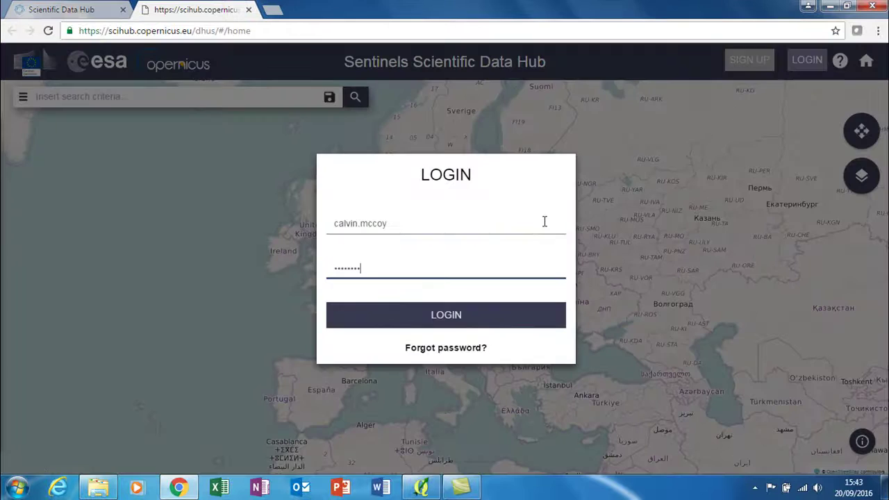
{"action": "key", "text": "Return"}
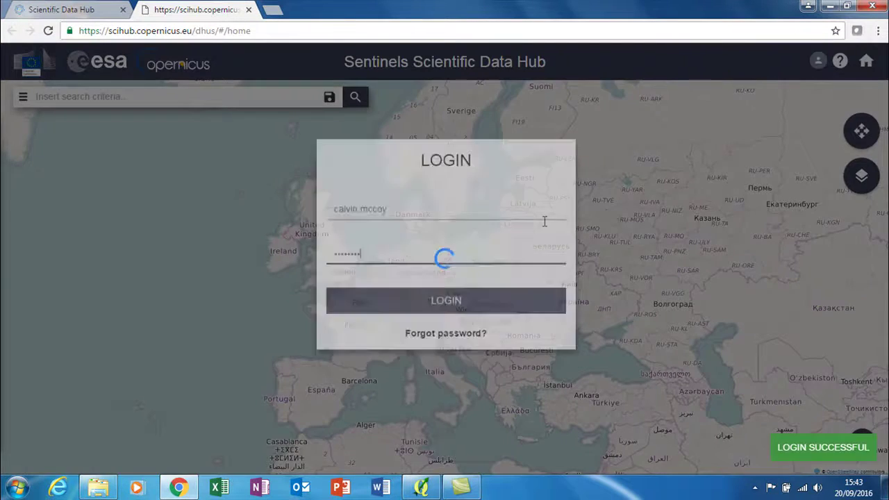
Draw a rectangular search area on the map covering southern Evia, just east of Athens
{"action": "left_click", "coordinate": [858, 133]}
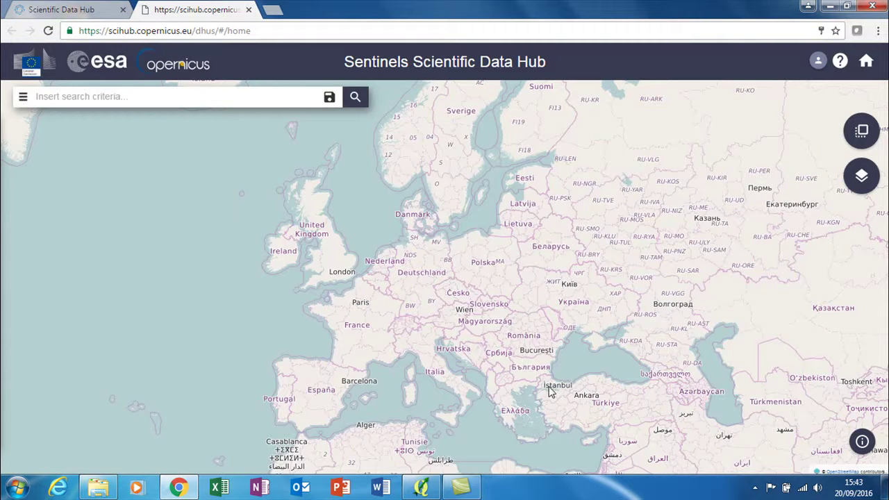
{"action": "scroll", "coordinate": [532, 415], "scroll_direction": "up", "scroll_amount": 3}
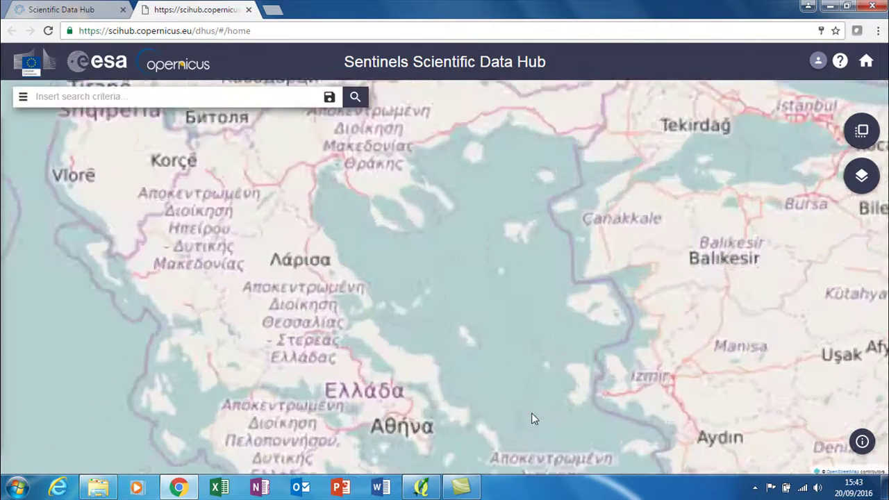
{"action": "left_click_drag", "start_coordinate": [459, 415], "coordinate": [541, 293]}
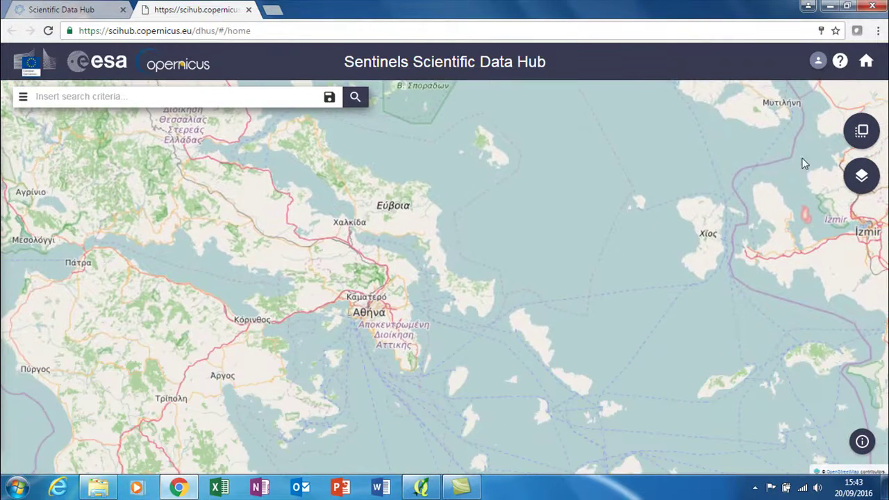
{"action": "left_click", "coordinate": [856, 135]}
{"action": "left_click_drag", "start_coordinate": [403, 256], "coordinate": [523, 338]}
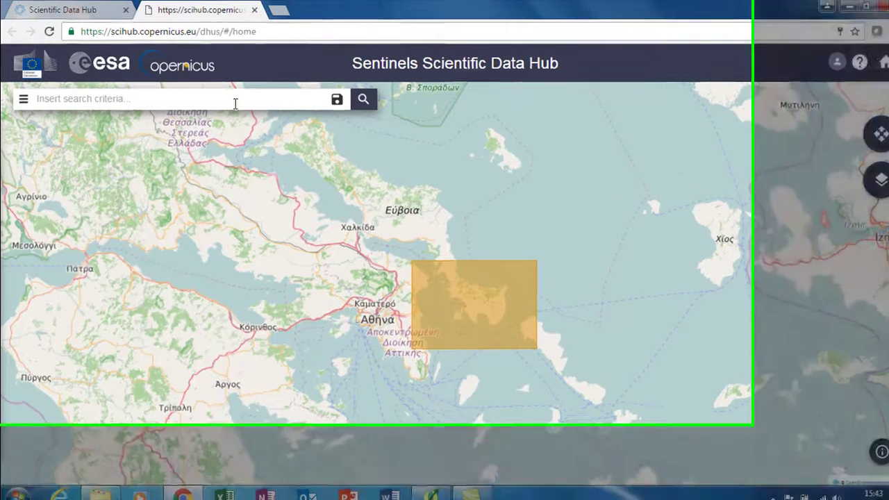
Search the data hub for "sentinel 2" products within the drawn area
{"action": "left_click", "coordinate": [231, 98]}
{"action": "type", "text": "sentinel 2"}
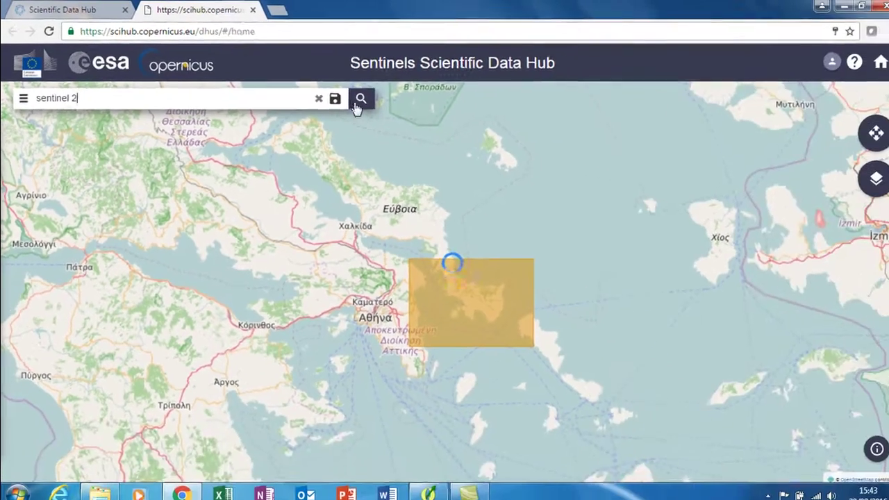
{"action": "left_click", "coordinate": [432, 117]}
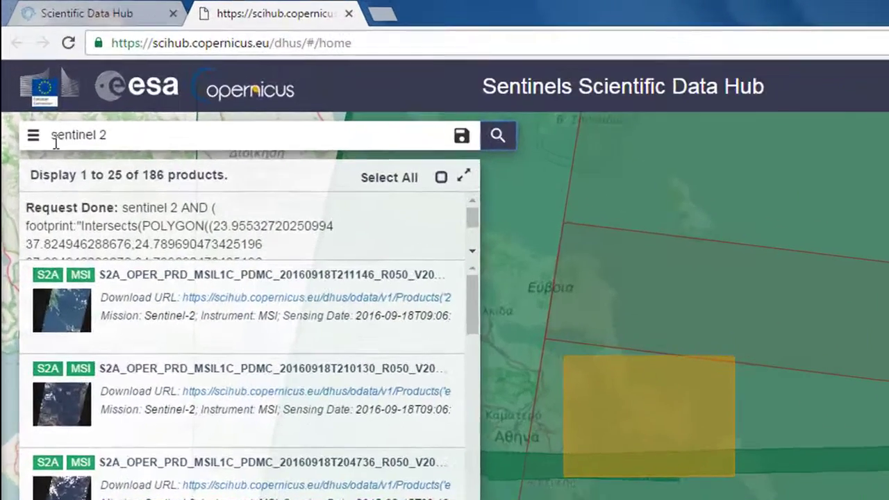
Open the advanced search options and select the Sentinel-2 mission filter
{"action": "left_click", "coordinate": [34, 136]}
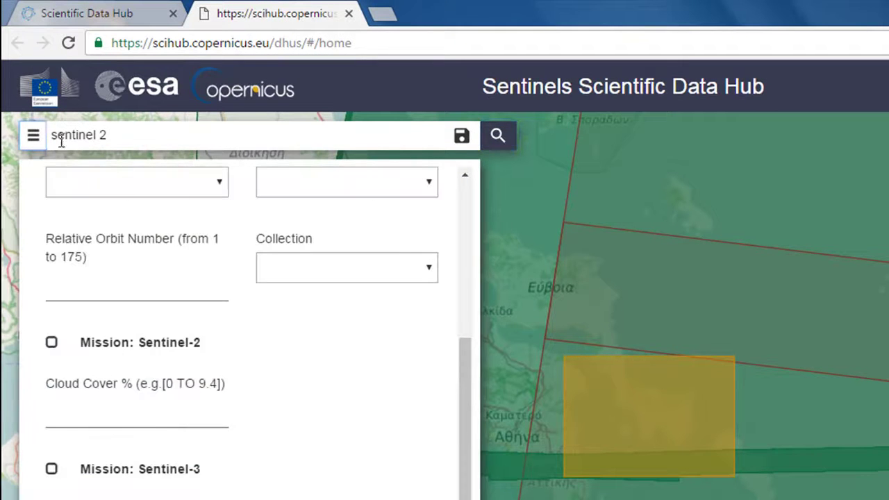
{"action": "left_click", "coordinate": [52, 342]}
{"action": "left_click_drag", "start_coordinate": [464, 353], "coordinate": [480, 198]}
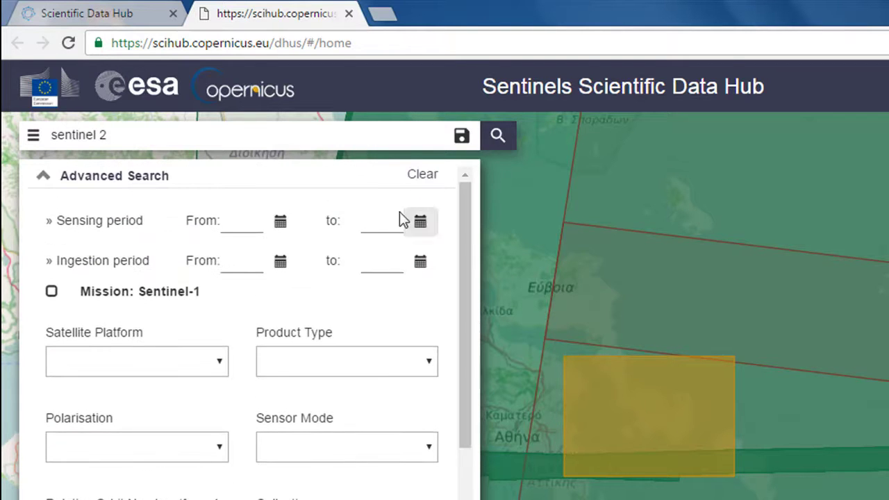
Set the sensing period from 2016/08/14 to 2016/08/30 and run the search again
{"action": "left_click", "coordinate": [281, 226]}
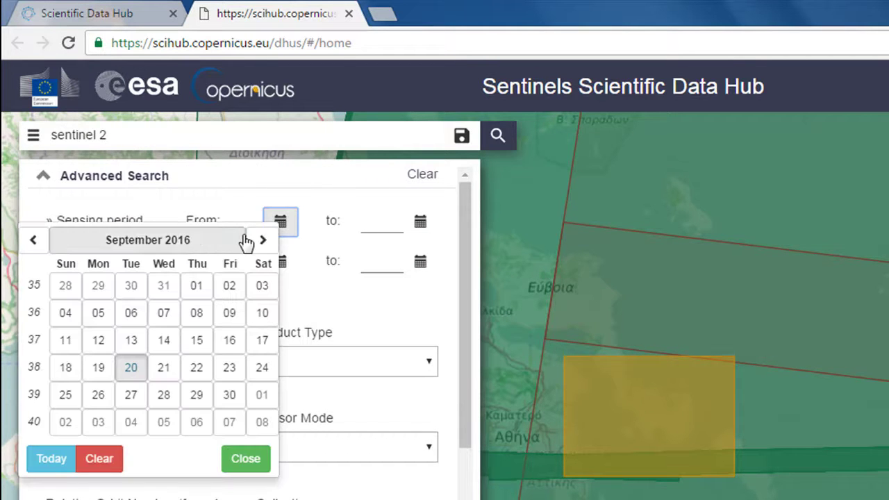
{"action": "left_click", "coordinate": [40, 246]}
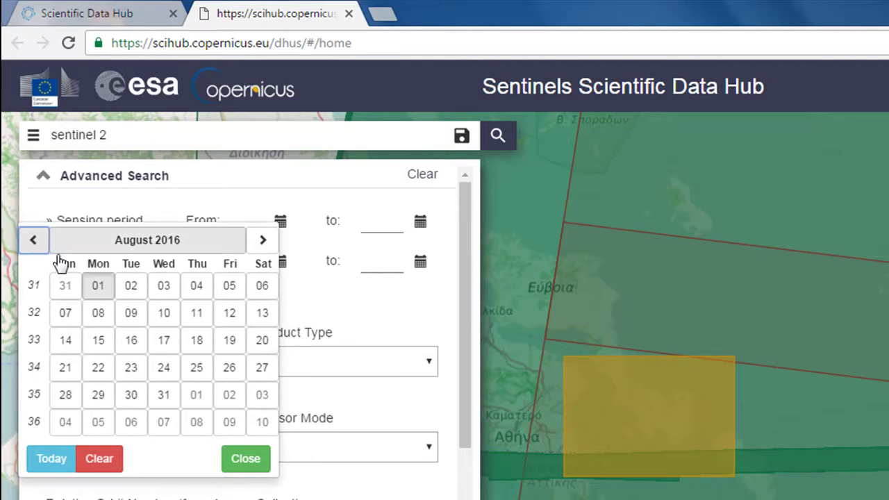
{"action": "left_click", "coordinate": [72, 339]}
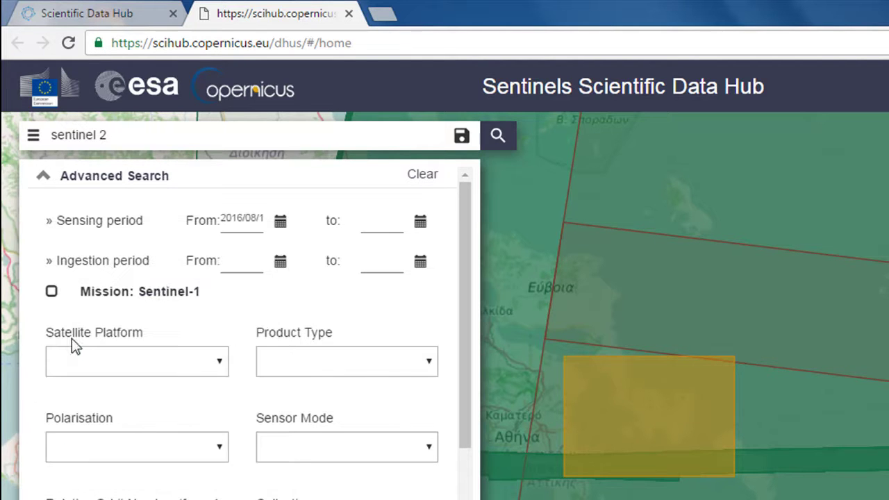
{"action": "left_click", "coordinate": [420, 222]}
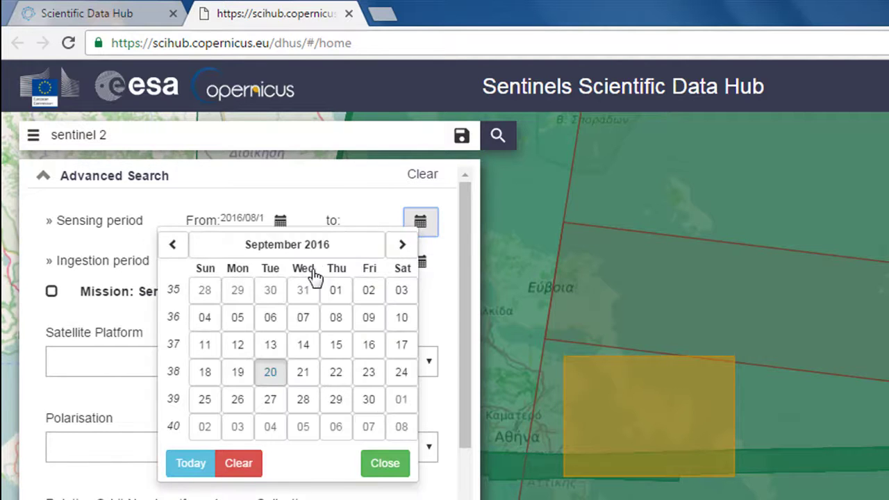
{"action": "left_click", "coordinate": [277, 293]}
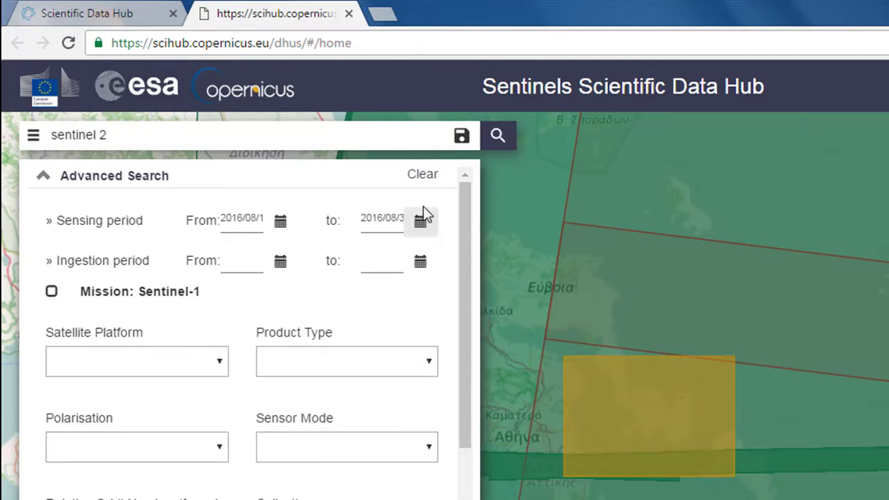
{"action": "left_click", "coordinate": [497, 136]}
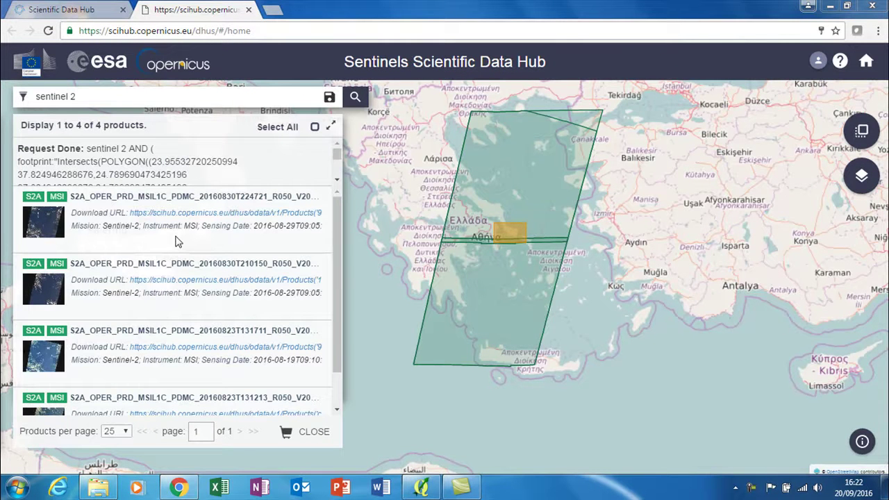
Select the first product in the results to highlight its footprint on the map, and clear the selection
{"action": "mouse_move", "coordinate": [176, 241]}
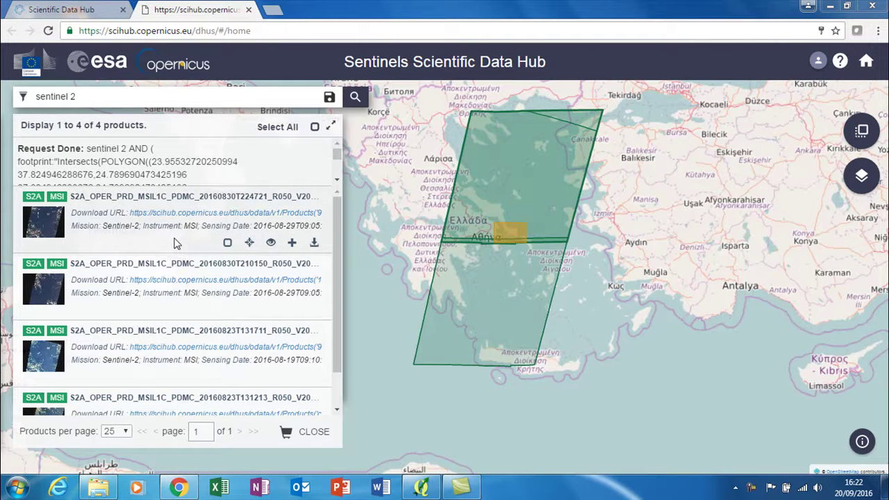
{"action": "left_click", "coordinate": [228, 244]}
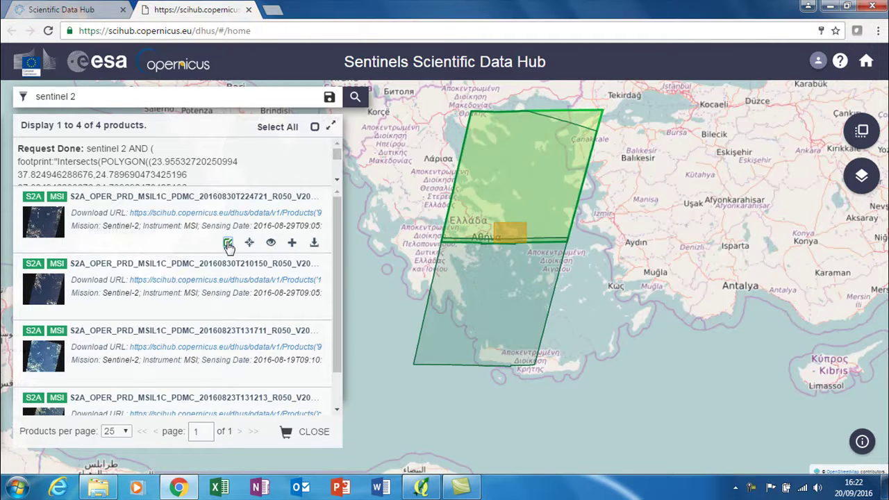
{"action": "left_click", "coordinate": [228, 244]}
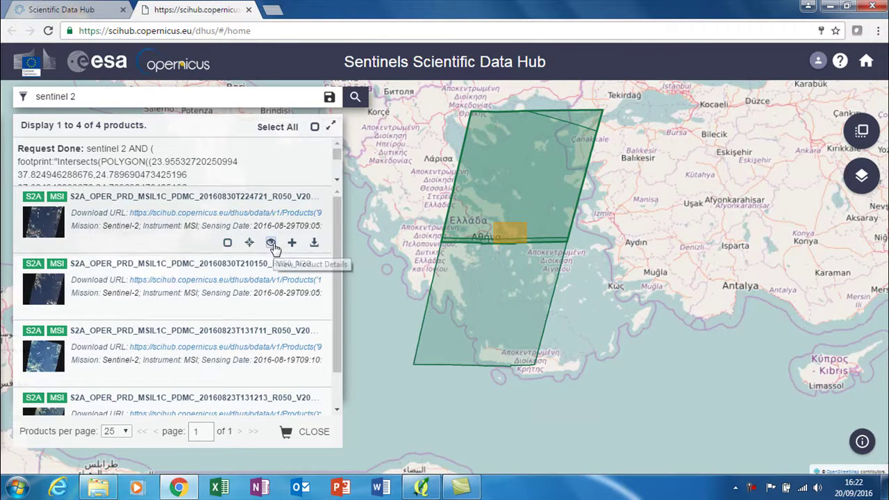
Open the first product's details and examine its Summary and Product attributes, including size and cloud cover percentage
{"action": "left_click", "coordinate": [271, 243]}
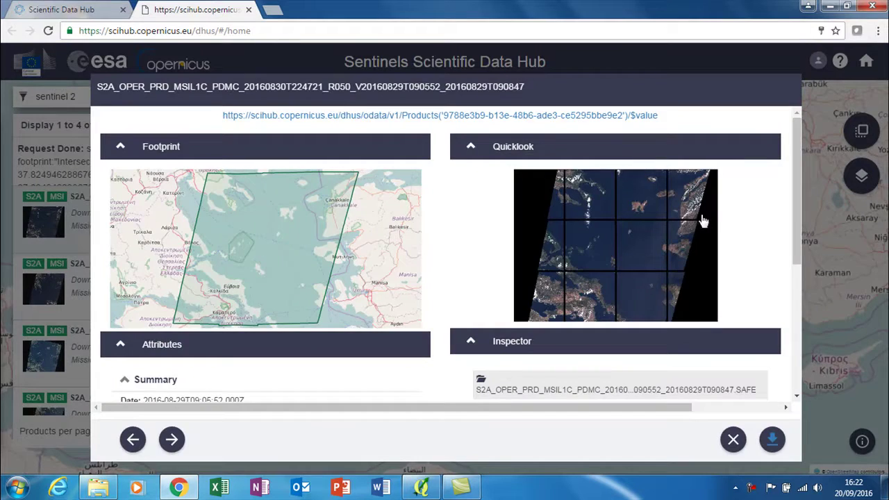
{"action": "left_click_drag", "start_coordinate": [794, 216], "coordinate": [796, 313]}
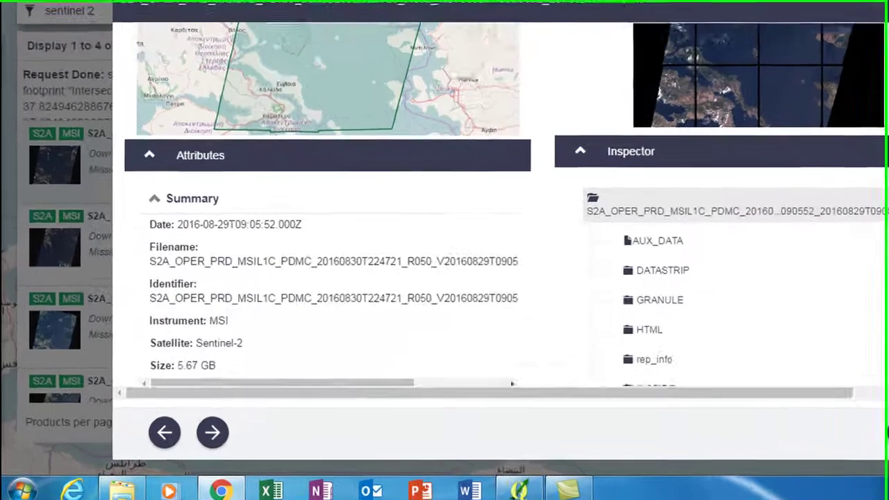
{"action": "left_click_drag", "start_coordinate": [888, 321], "coordinate": [888, 334]}
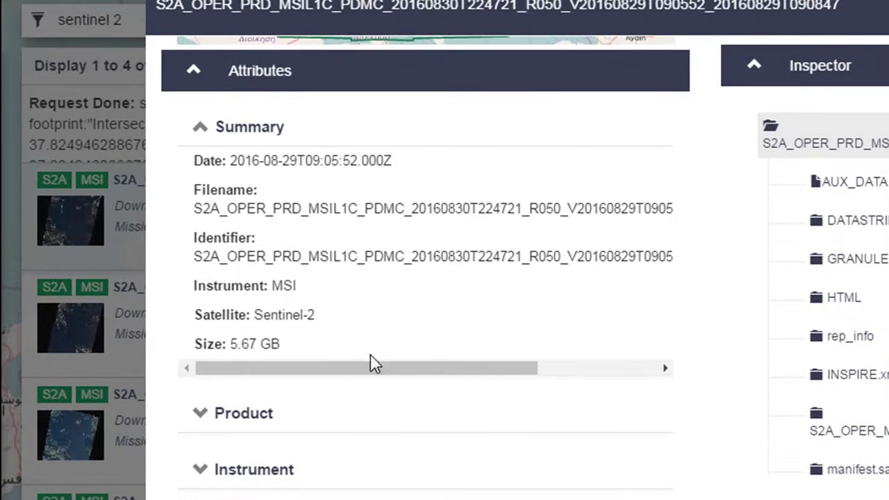
{"action": "left_click", "coordinate": [265, 417]}
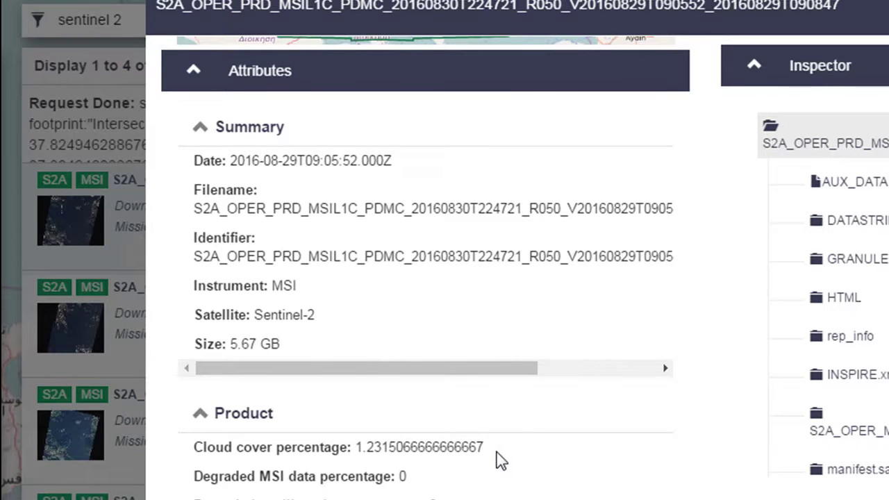
{"action": "scroll", "coordinate": [502, 460], "scroll_direction": "down", "scroll_amount": 15}
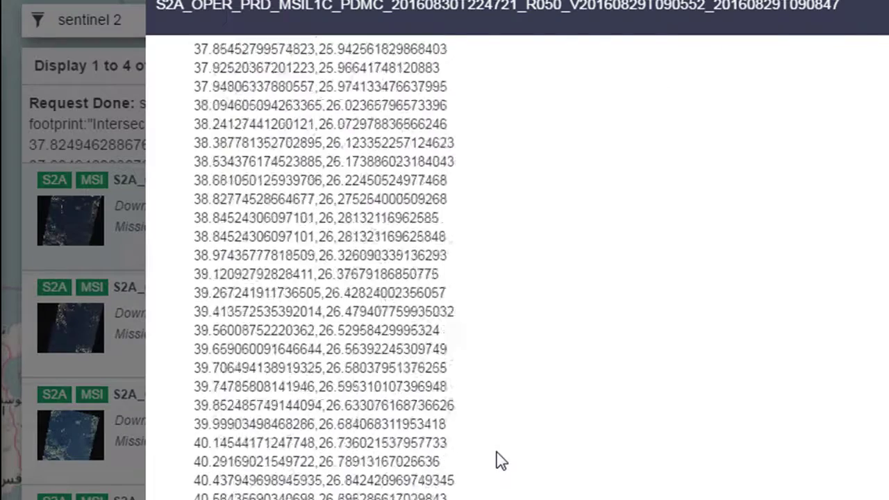
Examine the footprint coordinates in the first product's details
{"action": "scroll", "coordinate": [501, 460], "scroll_direction": "down", "scroll_amount": 15}
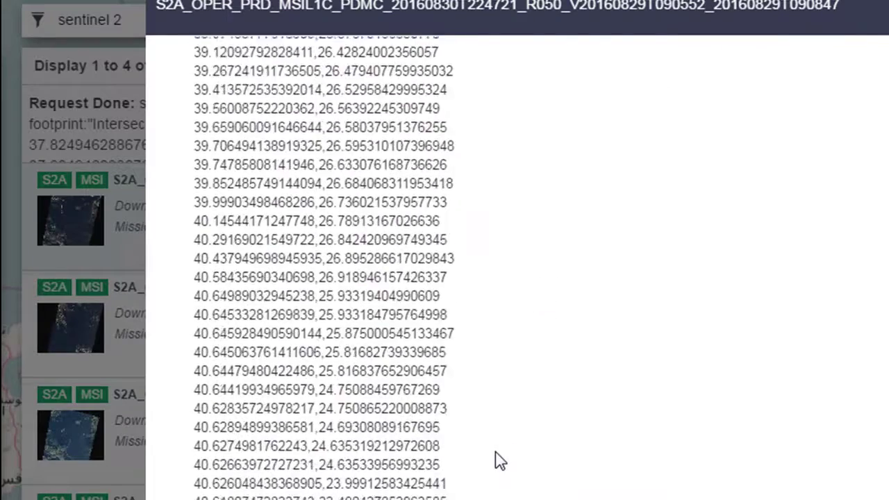
{"action": "scroll", "coordinate": [500, 461], "scroll_direction": "down", "scroll_amount": 3}
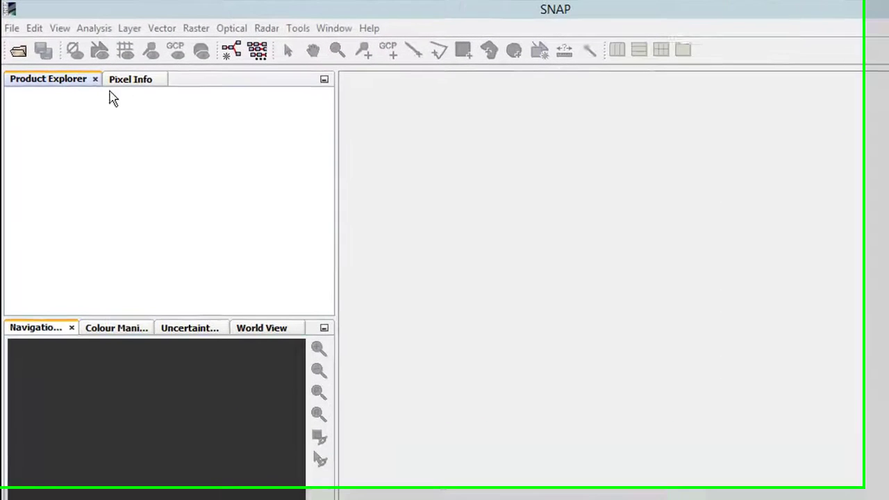
Switch to SNAP and open the S2A_OPER_MTD_SAFL1C product metadata file with the Sentinel-2 MSI L1C native resolutions reader for WGS84 / UTM zone 35N
{"action": "left_click", "coordinate": [13, 29]}
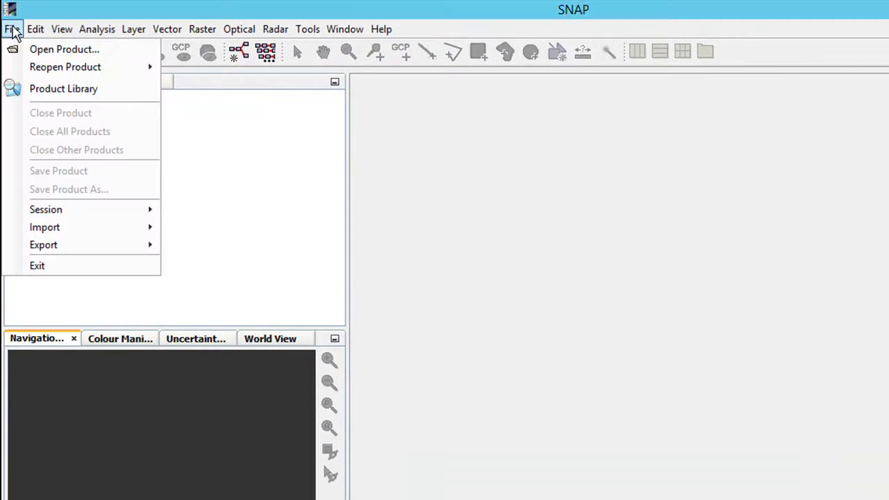
{"action": "left_click", "coordinate": [34, 50]}
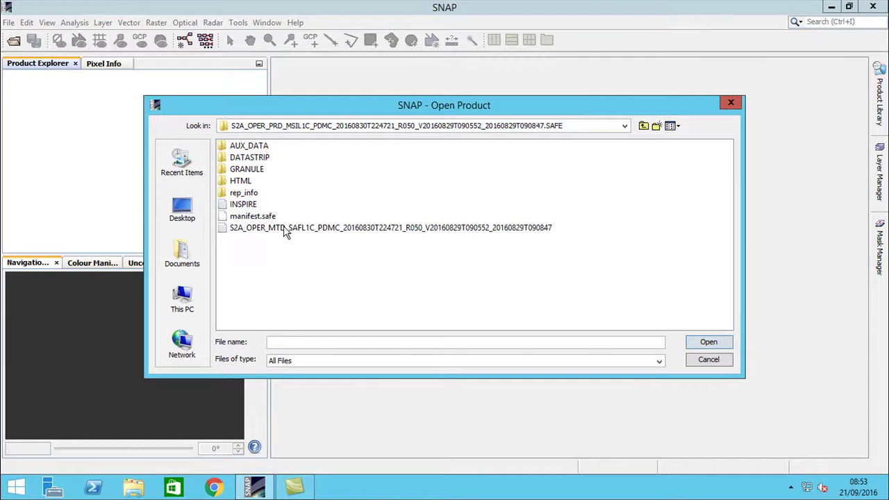
{"action": "left_click", "coordinate": [284, 227]}
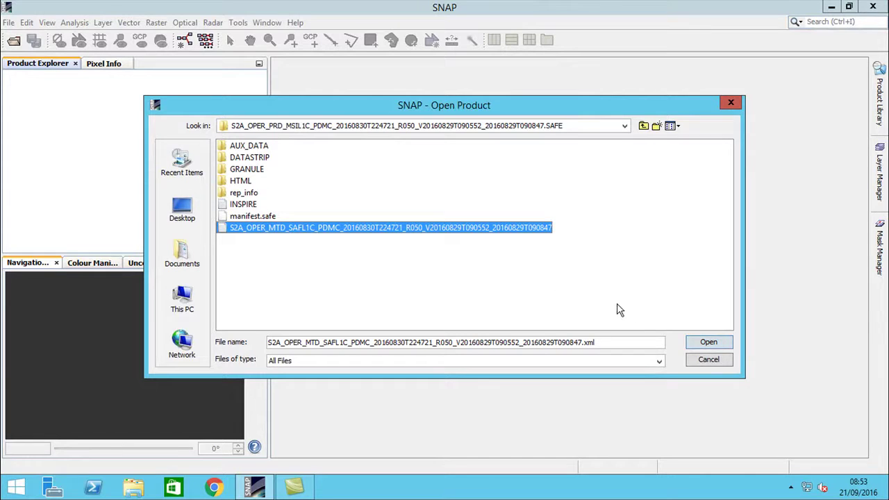
{"action": "left_click", "coordinate": [694, 343]}
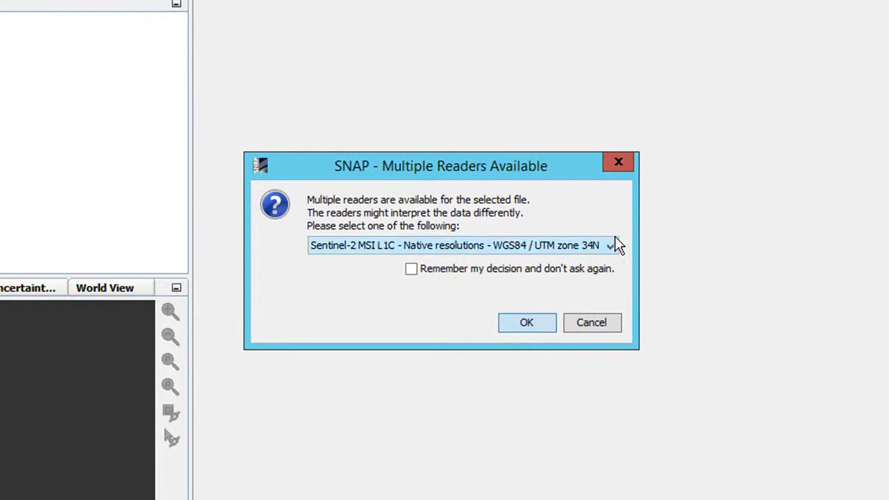
{"action": "left_click", "coordinate": [607, 243]}
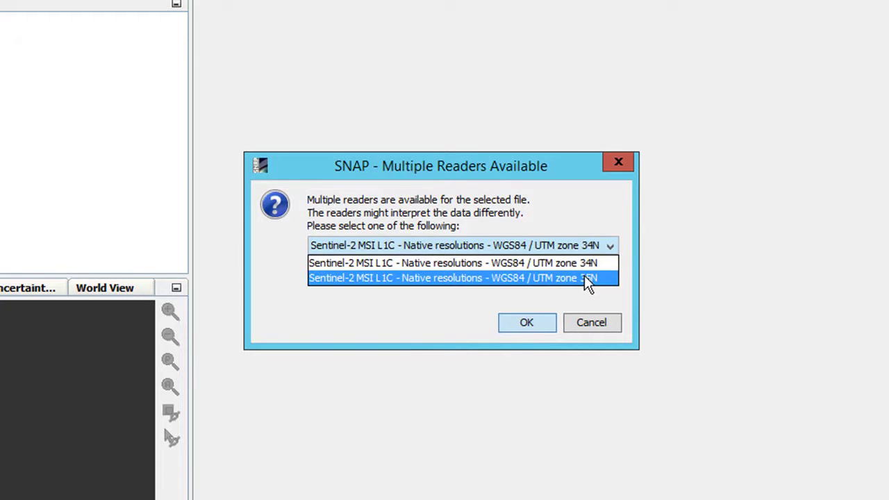
{"action": "left_click", "coordinate": [586, 278]}
{"action": "left_click", "coordinate": [533, 321]}
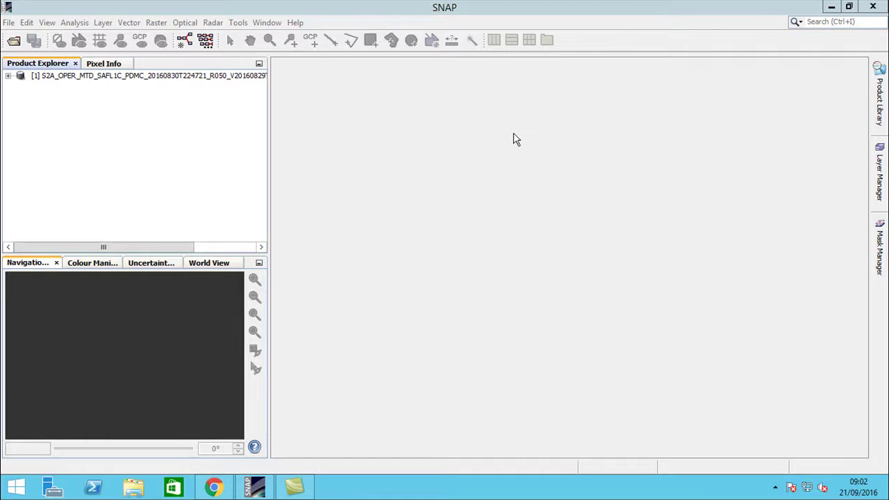
Resample the opened product using band B2 as the reference band, and close the Resampling dialog
{"action": "left_click", "coordinate": [162, 24]}
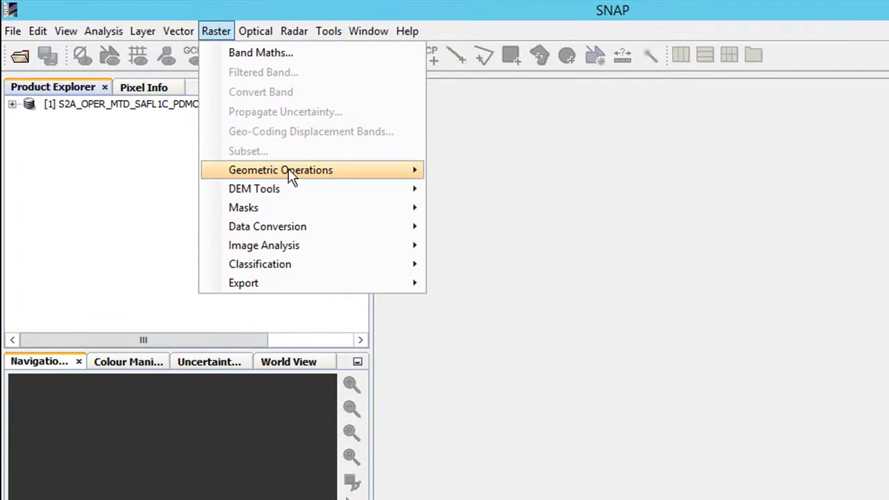
{"action": "mouse_move", "coordinate": [289, 174]}
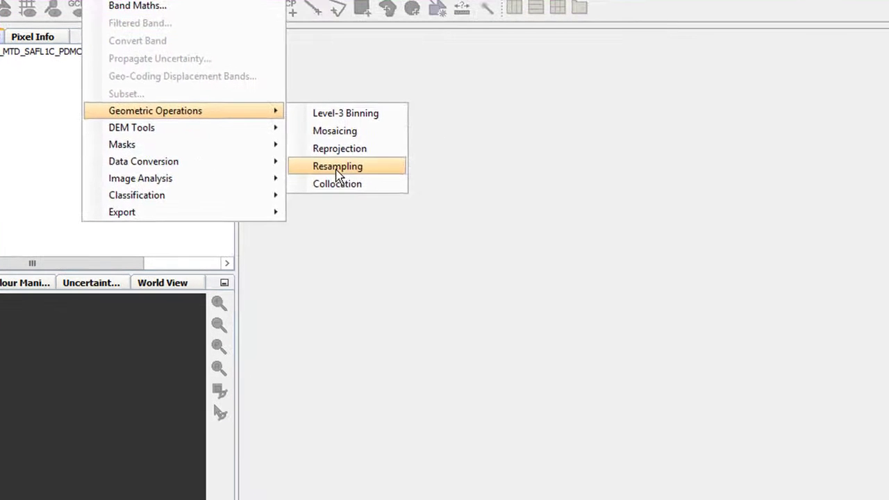
{"action": "left_click", "coordinate": [479, 232]}
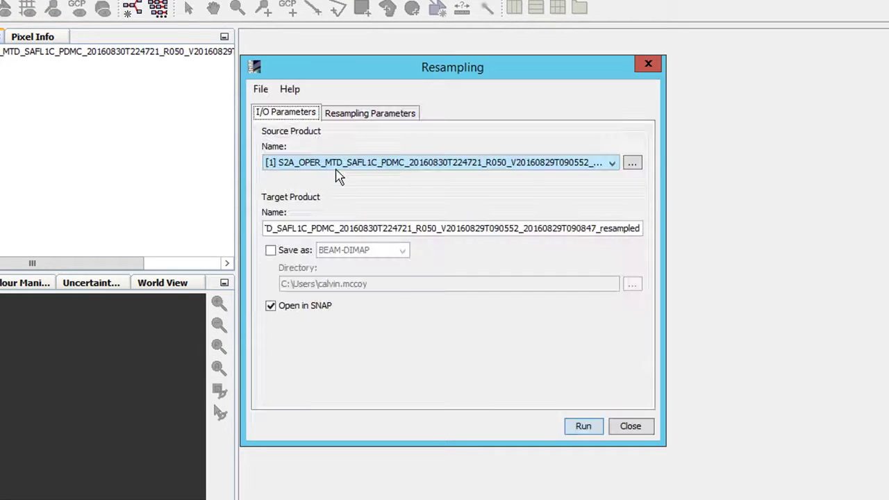
{"action": "left_click", "coordinate": [375, 114]}
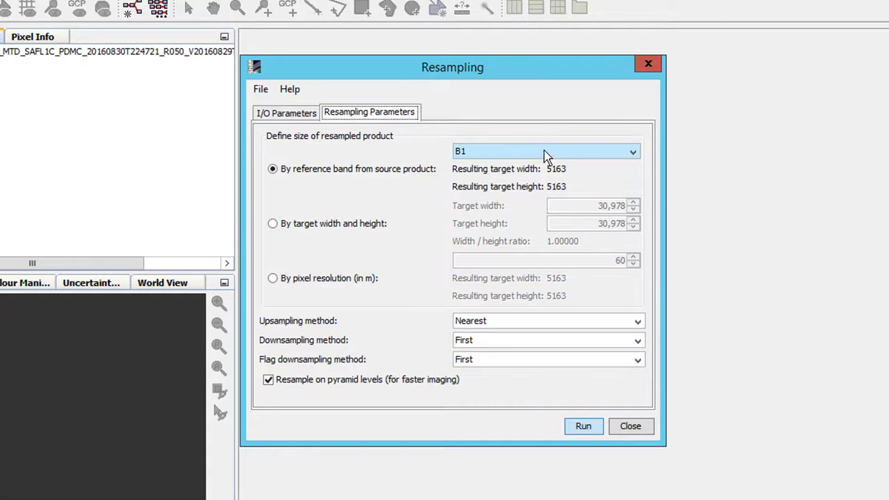
{"action": "left_click", "coordinate": [630, 154]}
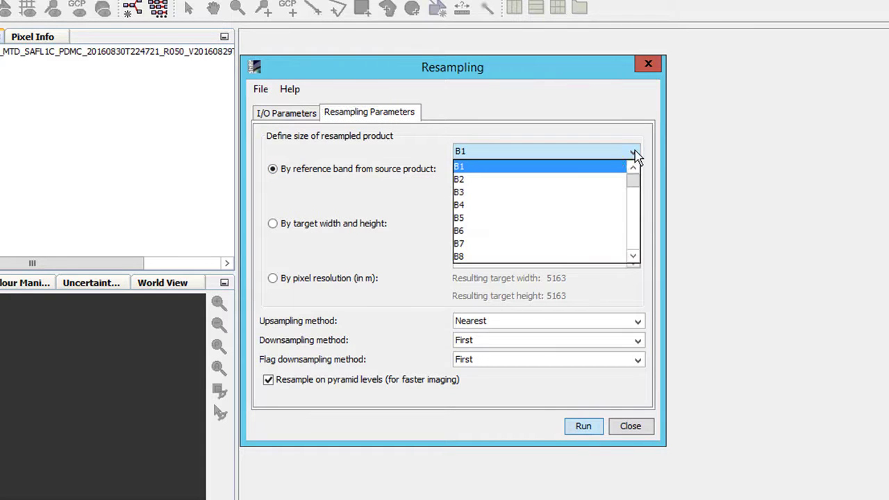
{"action": "left_click", "coordinate": [594, 182]}
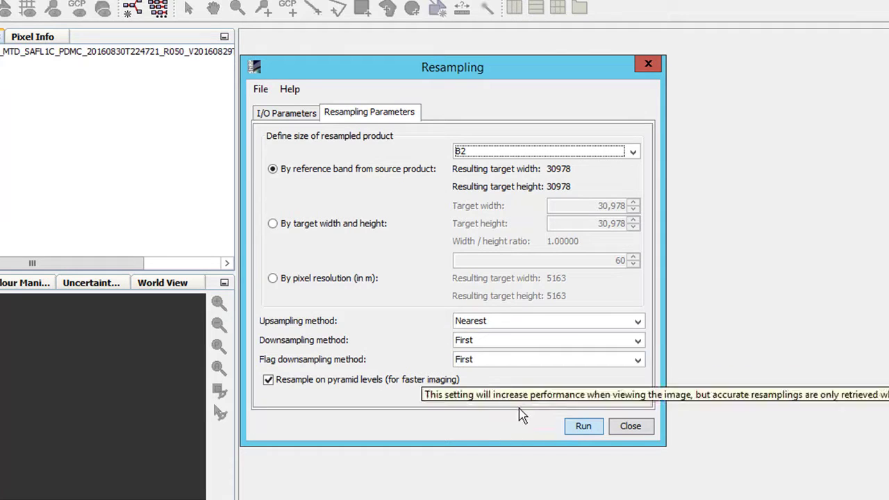
{"action": "left_click", "coordinate": [576, 430]}
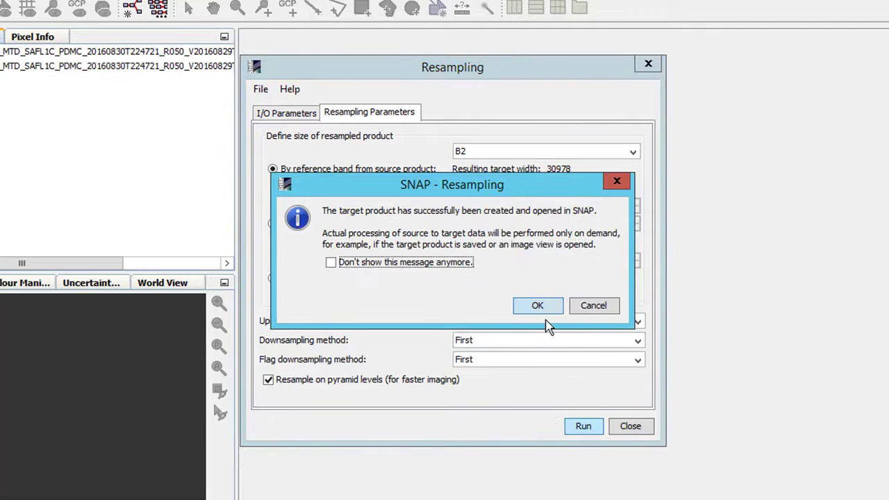
{"action": "left_click", "coordinate": [538, 307]}
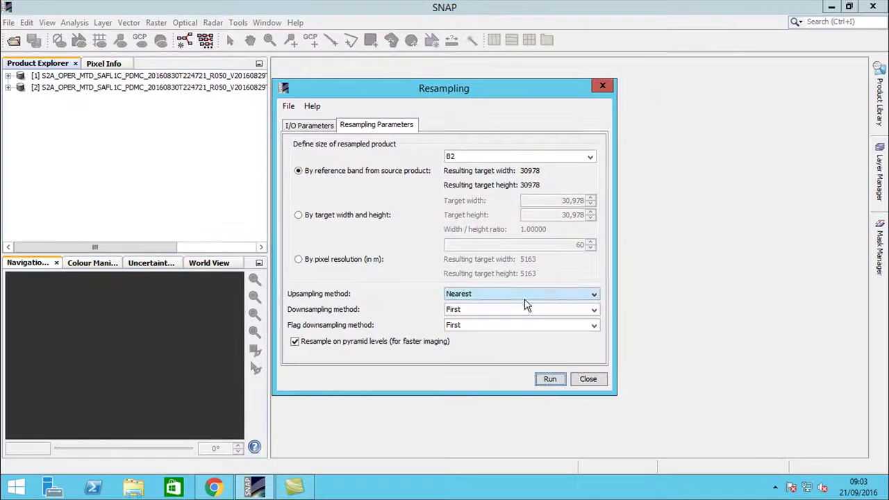
{"action": "left_click", "coordinate": [587, 380]}
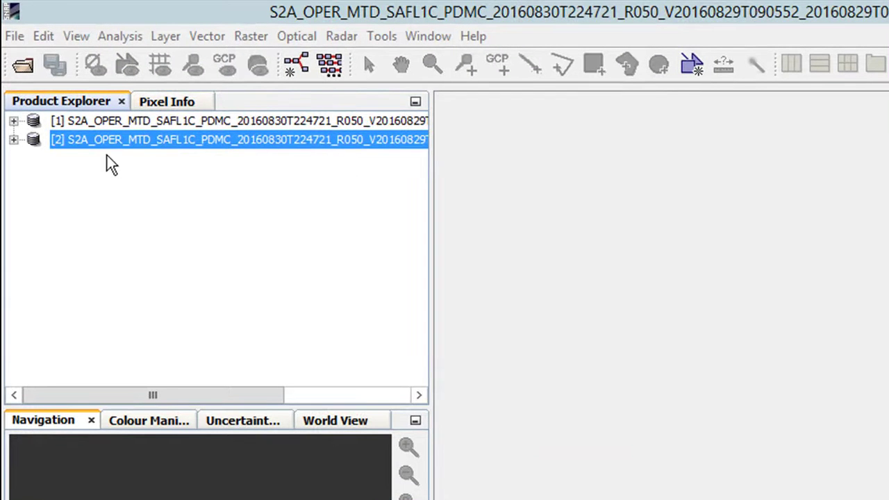
Display band B3 (560 nm) of the resampled product and zoom in on southern Evia
{"action": "left_click", "coordinate": [14, 139]}
{"action": "left_click", "coordinate": [33, 195]}
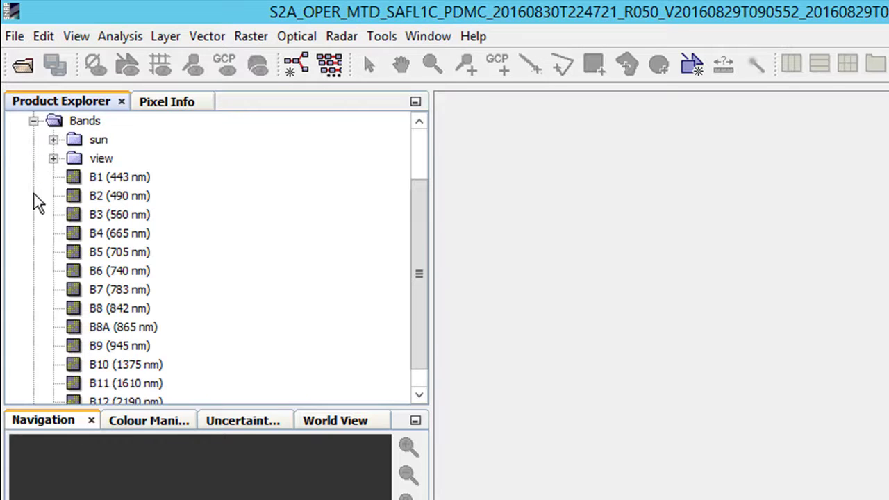
{"action": "double_click", "coordinate": [100, 217]}
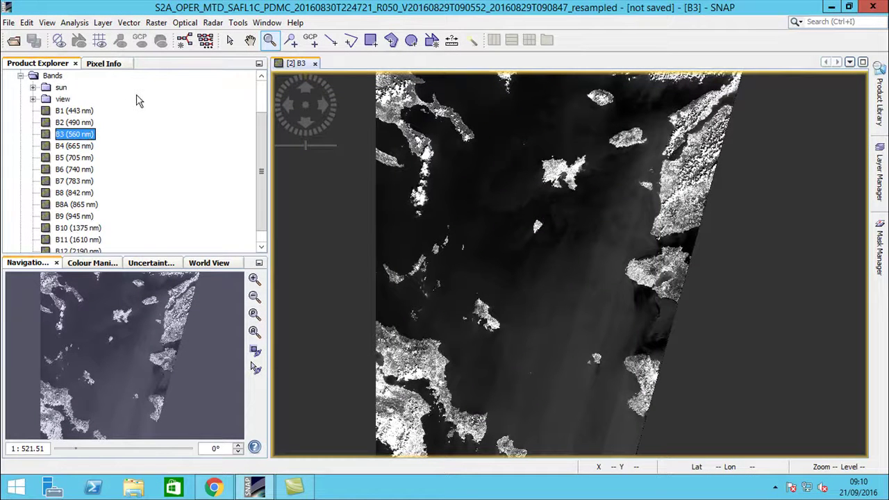
{"action": "left_click", "coordinate": [270, 42]}
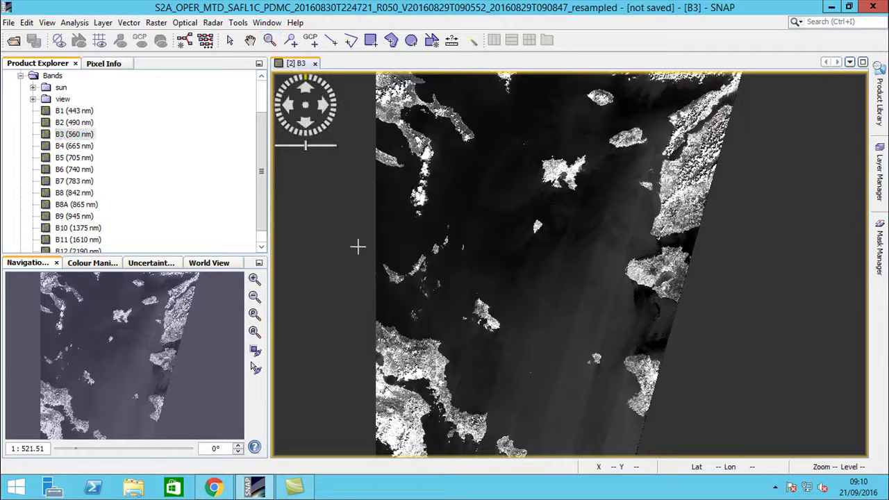
{"action": "left_click_drag", "start_coordinate": [429, 396], "coordinate": [505, 448]}
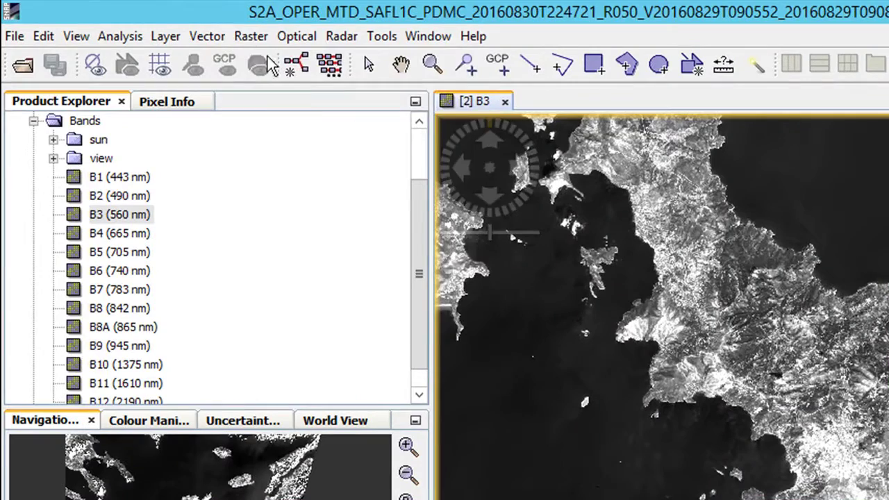
Create a subset of the resampled product for the zoomed area, keeping only bands B2, B3, B4, B8, B11 and B12
{"action": "left_click", "coordinate": [253, 39]}
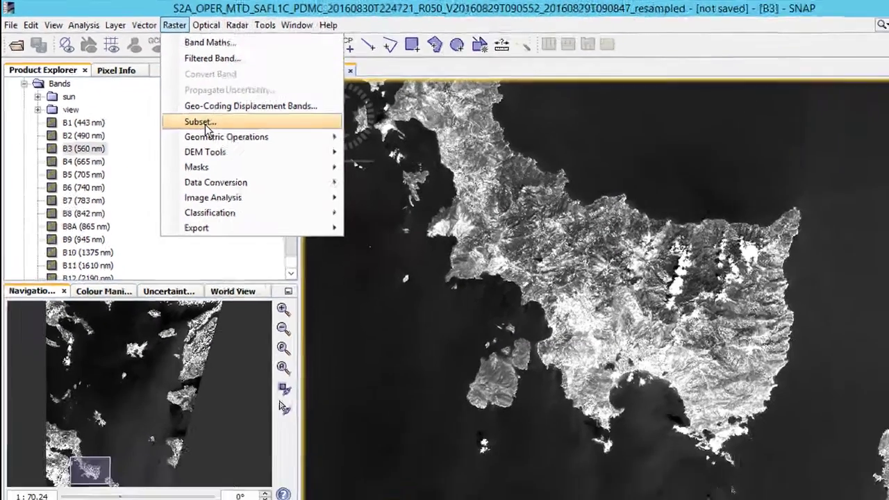
{"action": "left_click", "coordinate": [292, 176]}
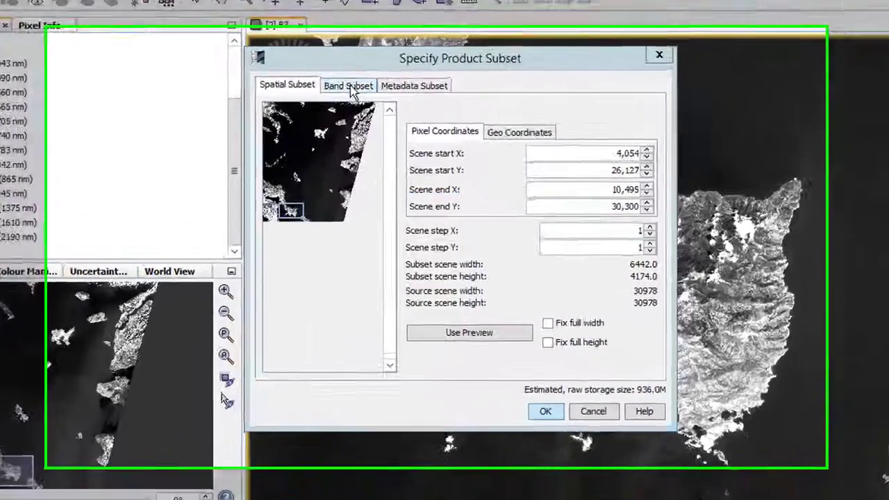
{"action": "left_click", "coordinate": [355, 116]}
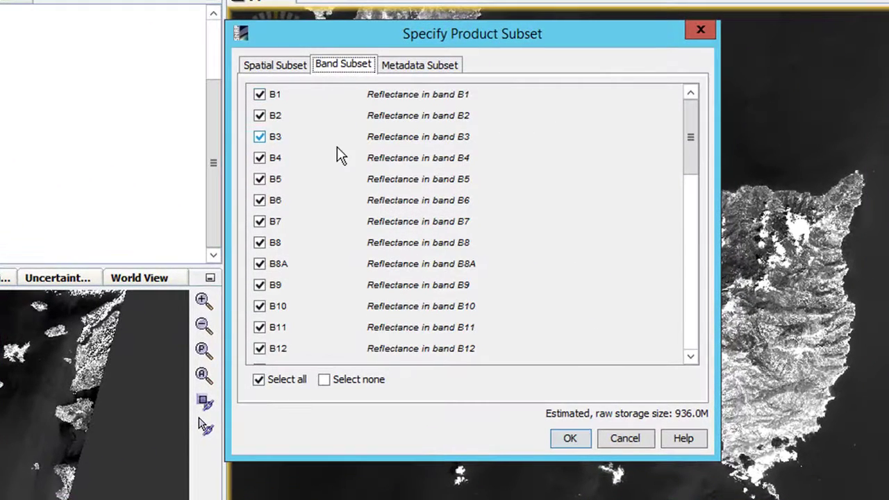
{"action": "left_click", "coordinate": [326, 381]}
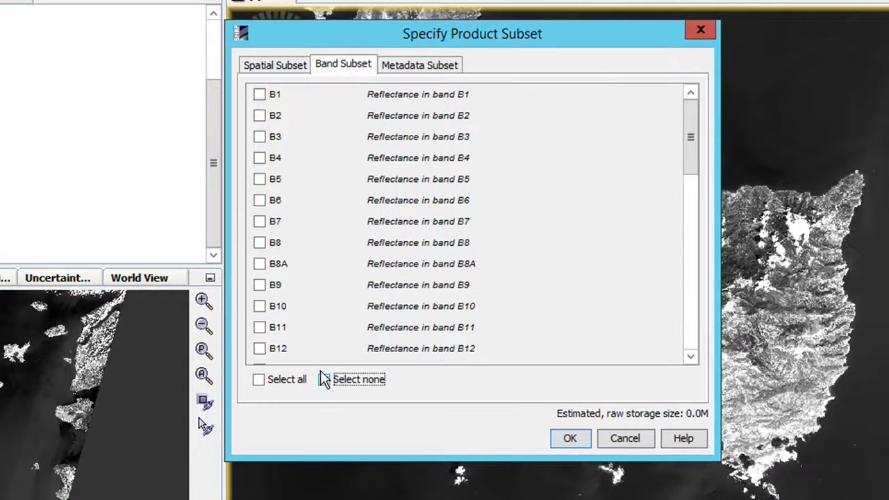
{"action": "left_click", "coordinate": [263, 117]}
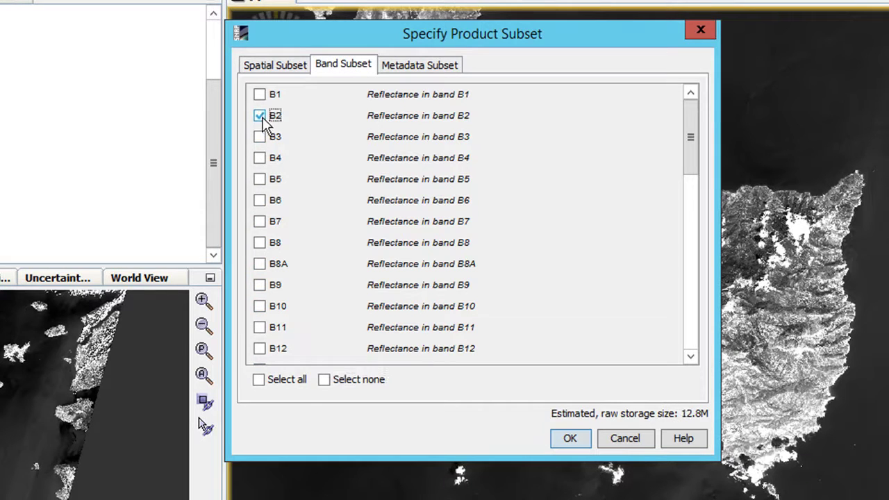
{"action": "left_click", "coordinate": [260, 138]}
{"action": "left_click", "coordinate": [260, 158]}
{"action": "left_click", "coordinate": [260, 243]}
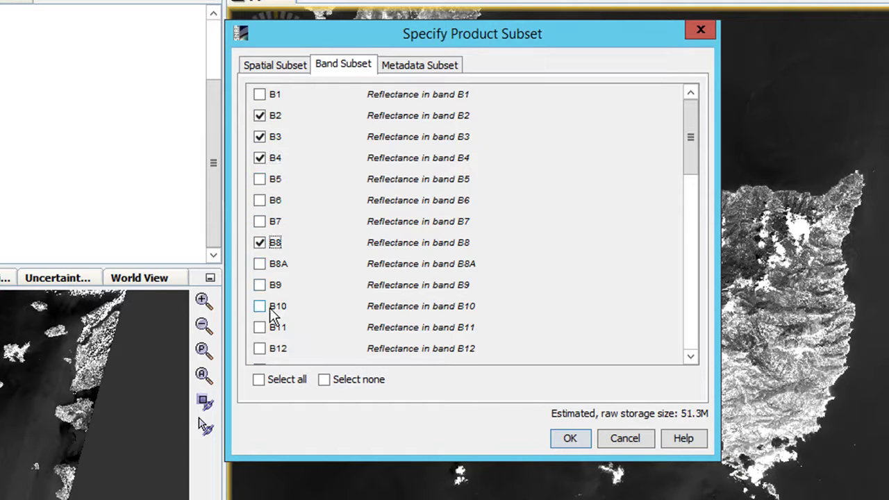
{"action": "left_click", "coordinate": [259, 328]}
{"action": "left_click", "coordinate": [260, 350]}
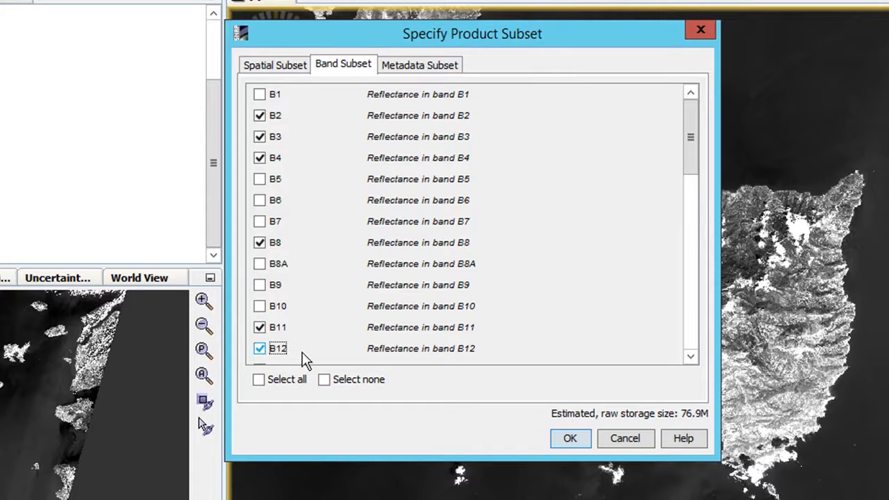
{"action": "left_click", "coordinate": [571, 440]}
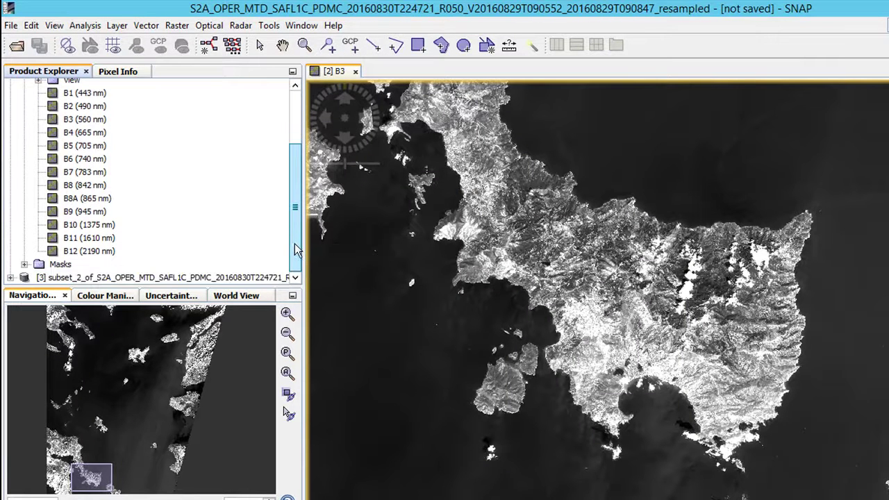
Open an RGB image of the subset product with the Sentinel 2 MSI Natural Colors profile, using B4, B3 and B2
{"action": "scroll", "coordinate": [274, 253], "scroll_direction": "down", "scroll_amount": 1}
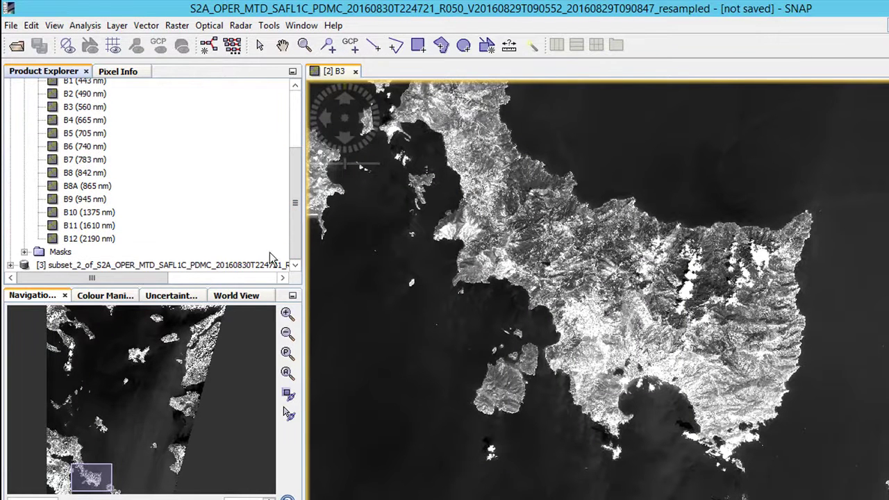
{"action": "left_click", "coordinate": [252, 265]}
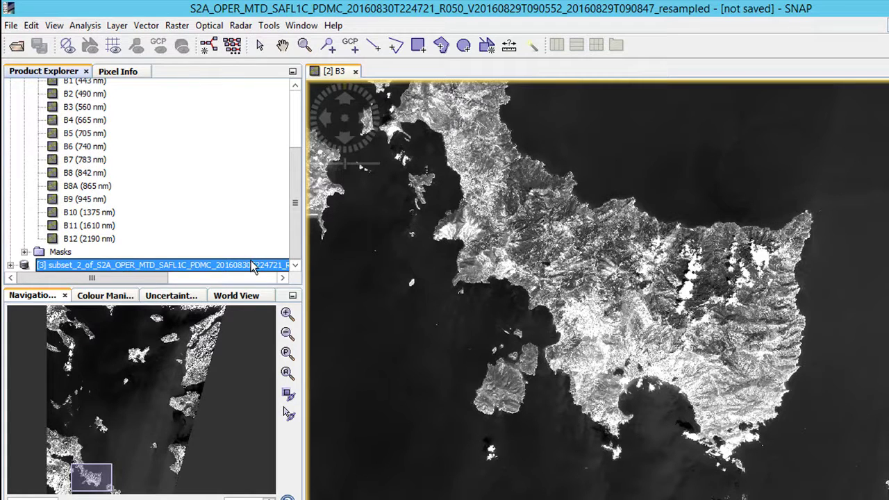
{"action": "right_click", "coordinate": [252, 262]}
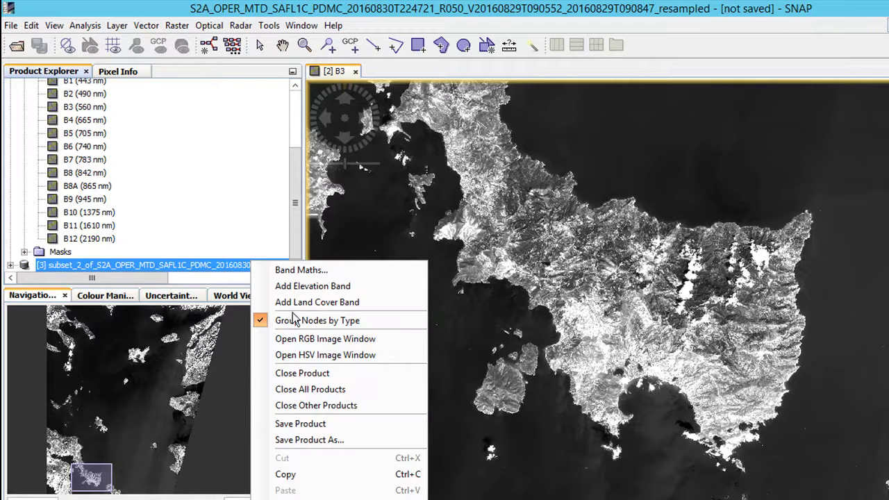
{"action": "left_click", "coordinate": [316, 339]}
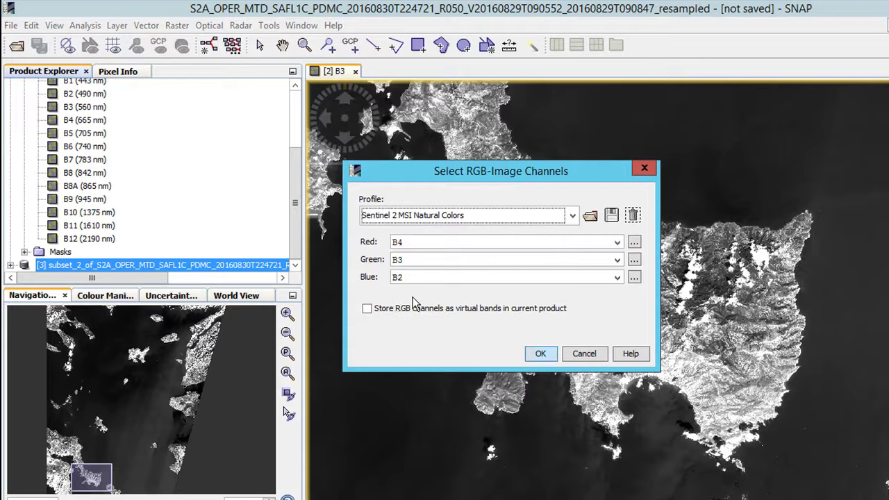
{"action": "left_click", "coordinate": [539, 355]}
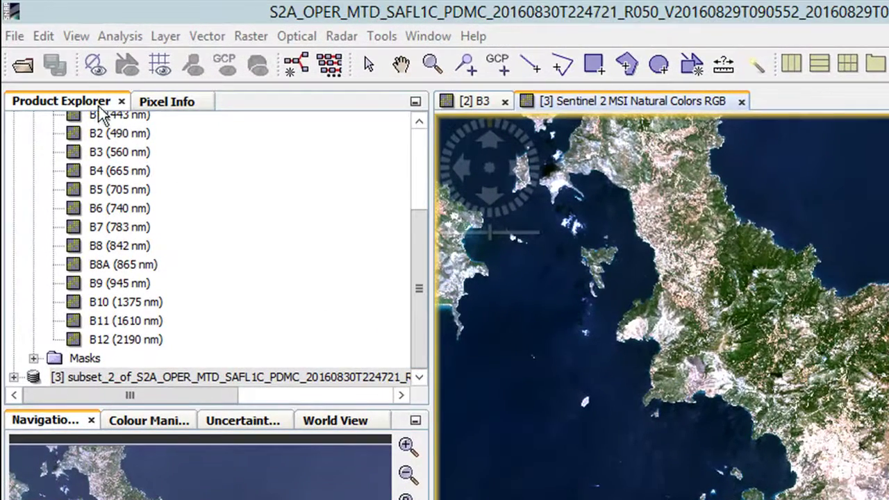
Export the product from SNAP in GeoTIFF / BigTIFF format
{"action": "left_click", "coordinate": [22, 37]}
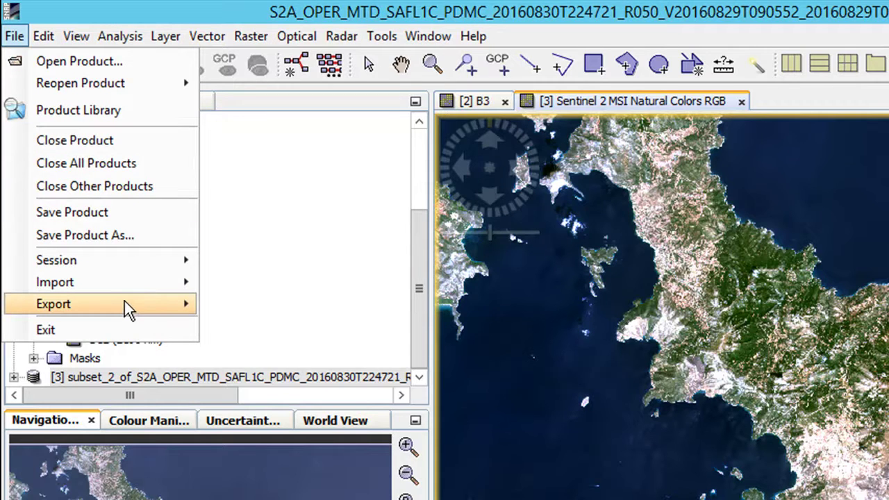
{"action": "mouse_move", "coordinate": [124, 302]}
{"action": "mouse_move", "coordinate": [305, 317]}
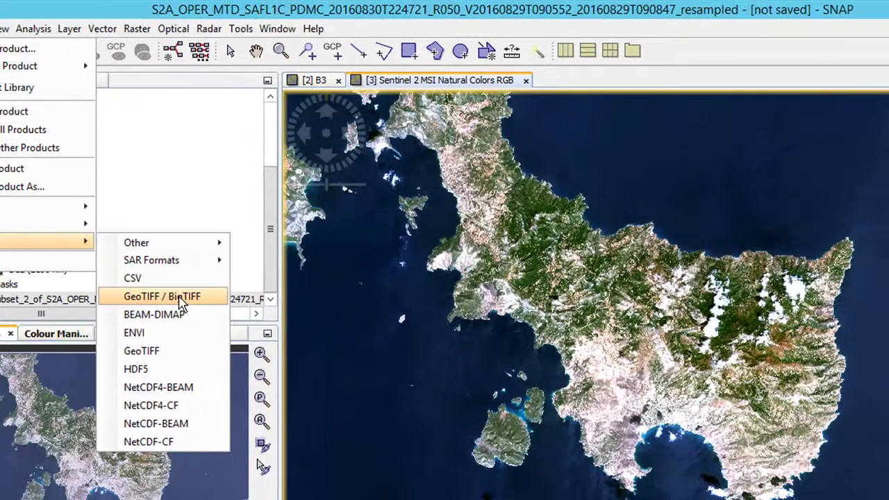
{"action": "left_click", "coordinate": [179, 299]}
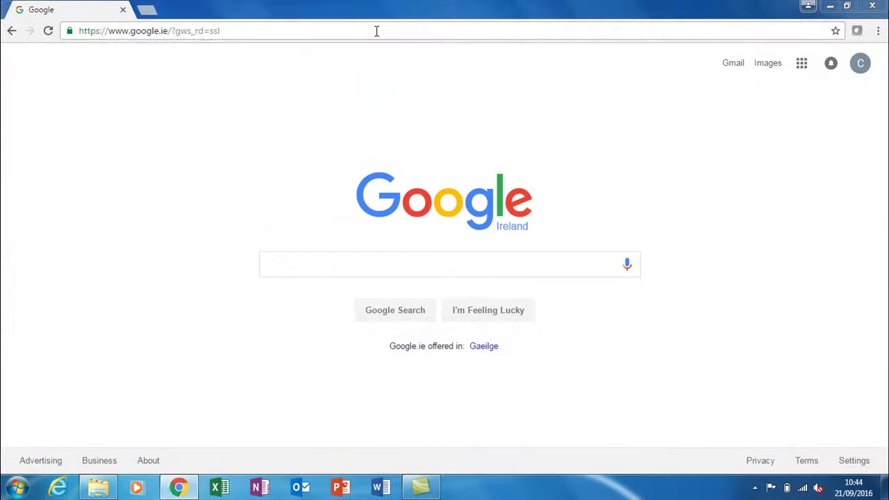
Switch to the web browser and open the Sentinel-2 on AWS site at sentinel-pds.s3-website.eu-central-1.amazonaws.com
{"action": "left_click", "coordinate": [376, 30]}
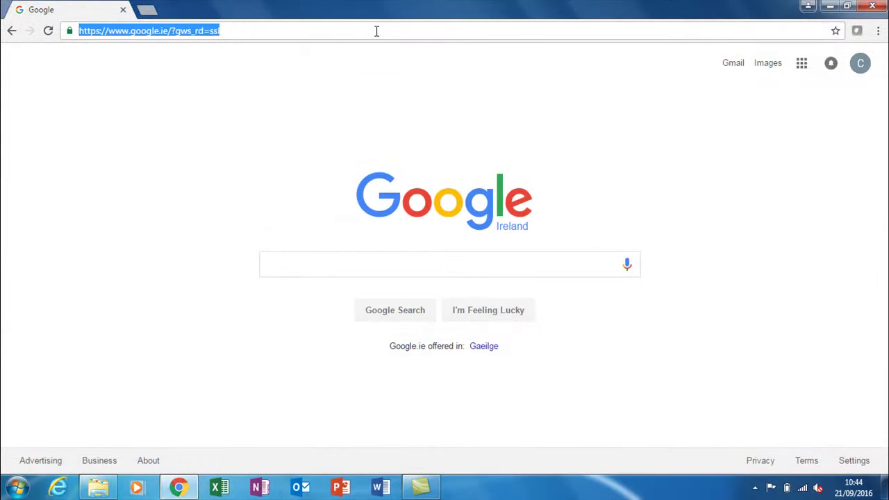
{"action": "type", "text": "se"}
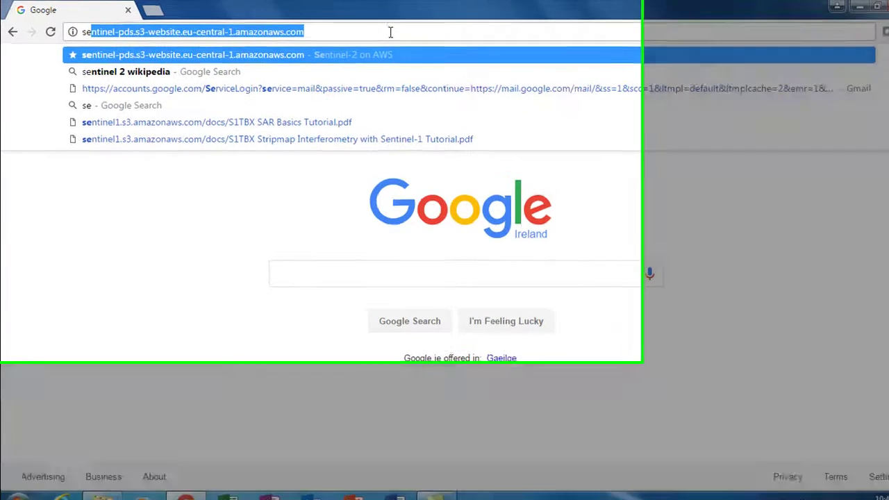
{"action": "key", "text": "Right"}
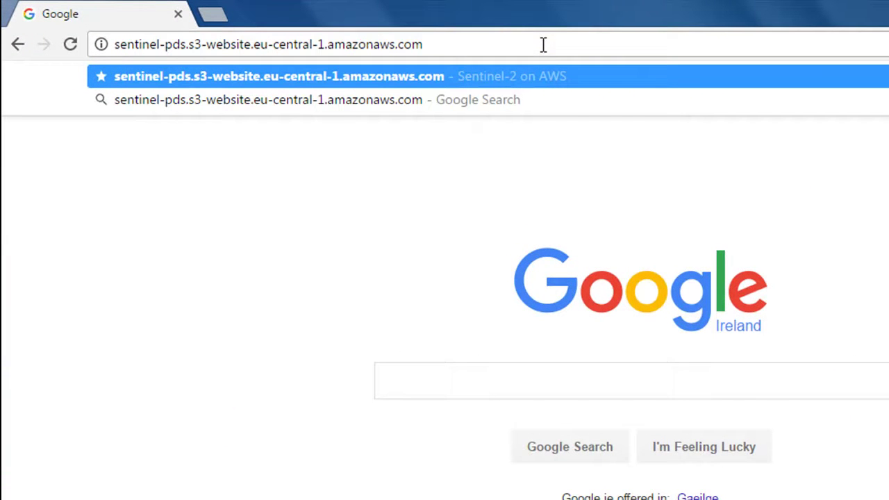
{"action": "key", "text": "Return"}
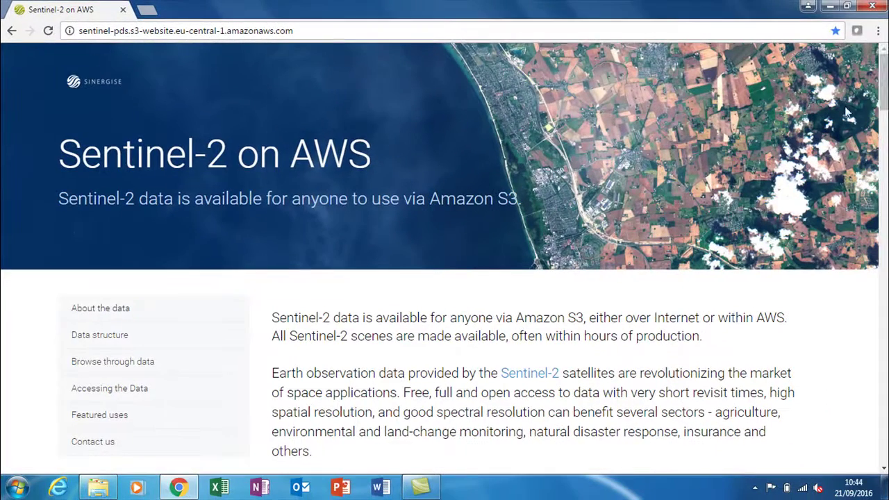
Zoom the tile browsing map in on southern Evia and set the date range to 2016-08-28 through 2016-09-03
{"action": "left_click_drag", "start_coordinate": [882, 97], "coordinate": [884, 107]}
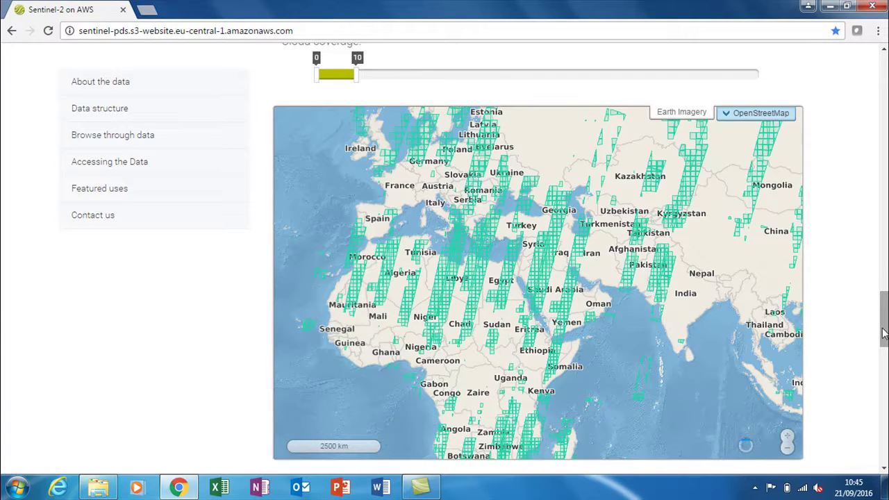
{"action": "left_click_drag", "start_coordinate": [882, 333], "coordinate": [880, 319]}
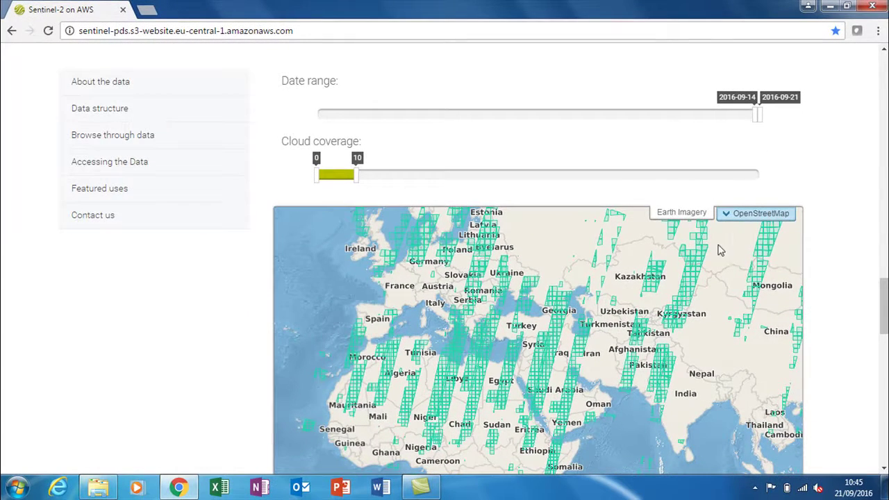
{"action": "left_click", "coordinate": [488, 339]}
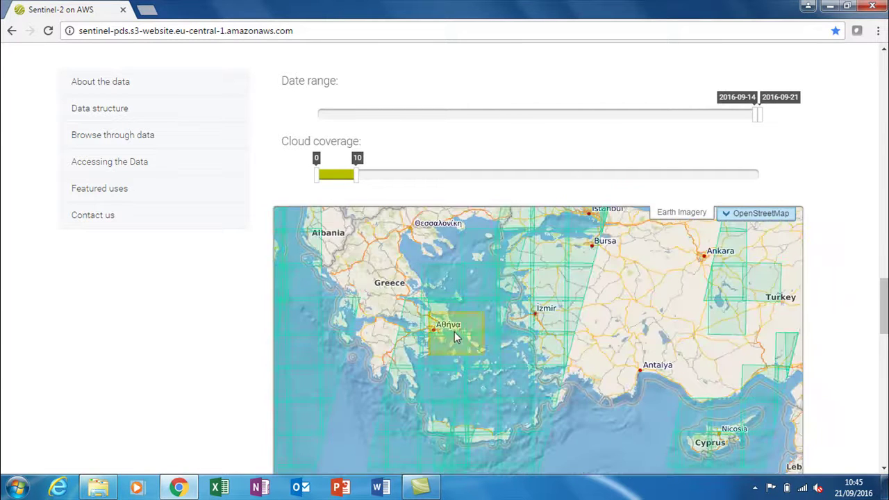
{"action": "scroll", "coordinate": [454, 328], "scroll_direction": "up", "scroll_amount": 1}
{"action": "scroll", "coordinate": [456, 324], "scroll_direction": "up", "scroll_amount": 1}
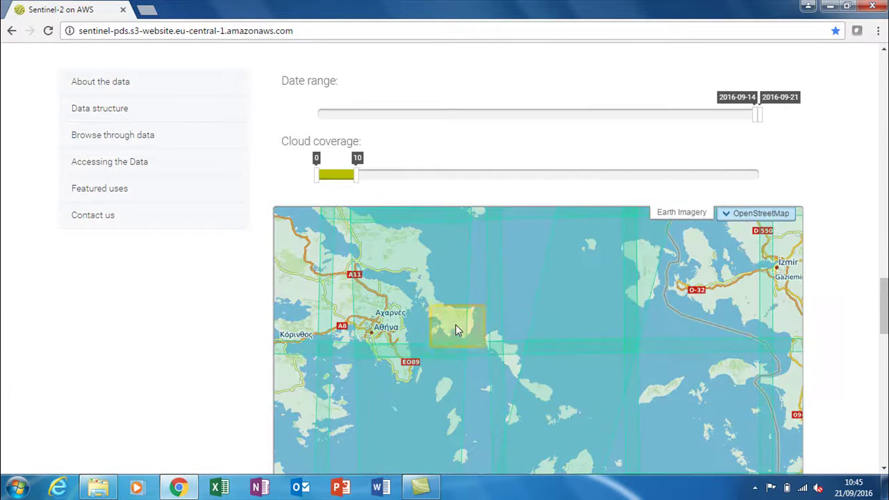
{"action": "scroll", "coordinate": [456, 324], "scroll_direction": "up", "scroll_amount": 1}
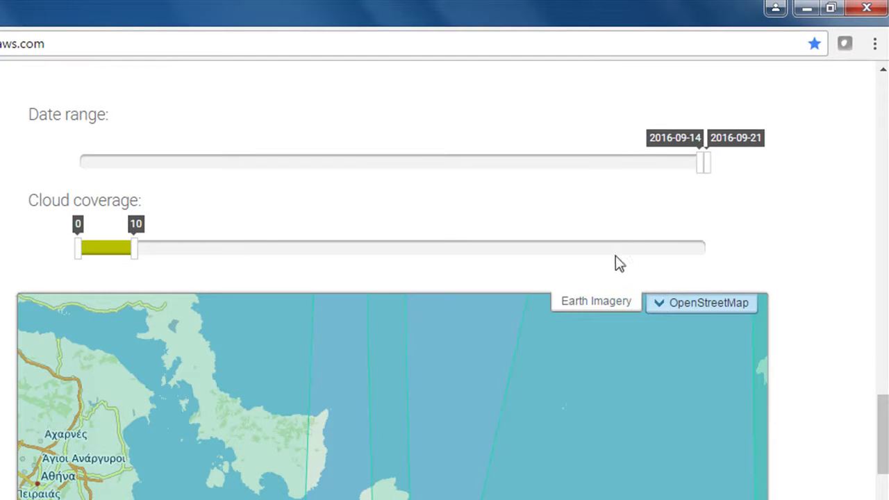
{"action": "left_click_drag", "start_coordinate": [700, 157], "coordinate": [671, 184]}
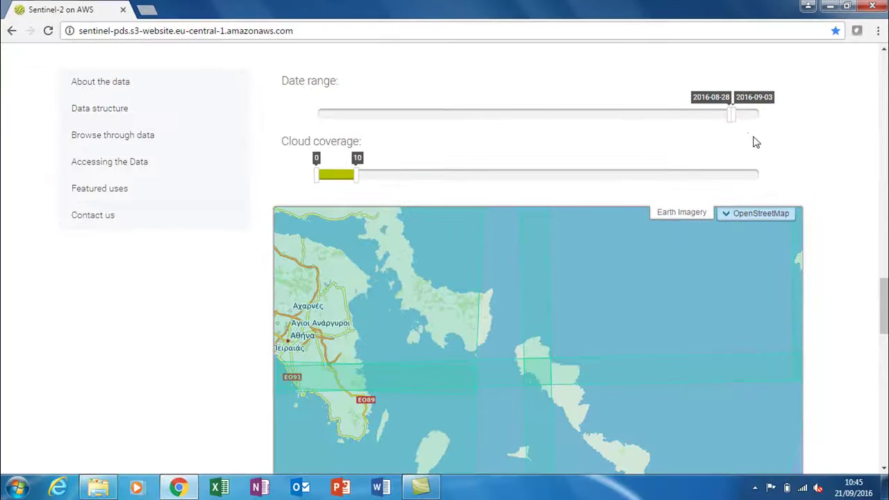
Open the file listing of tile 35/S/KC dated 2016/8/29 over southern Evia and download band B02.jp2
{"action": "left_click_drag", "start_coordinate": [884, 288], "coordinate": [884, 302]}
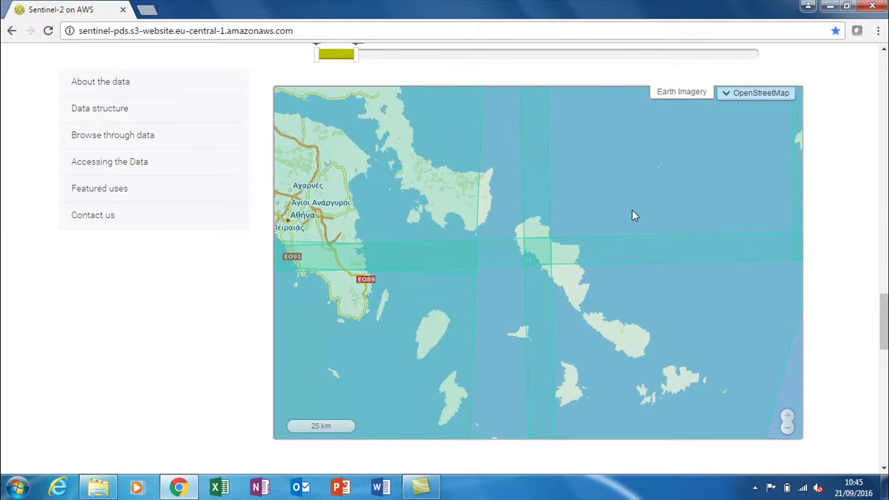
{"action": "left_click", "coordinate": [504, 196]}
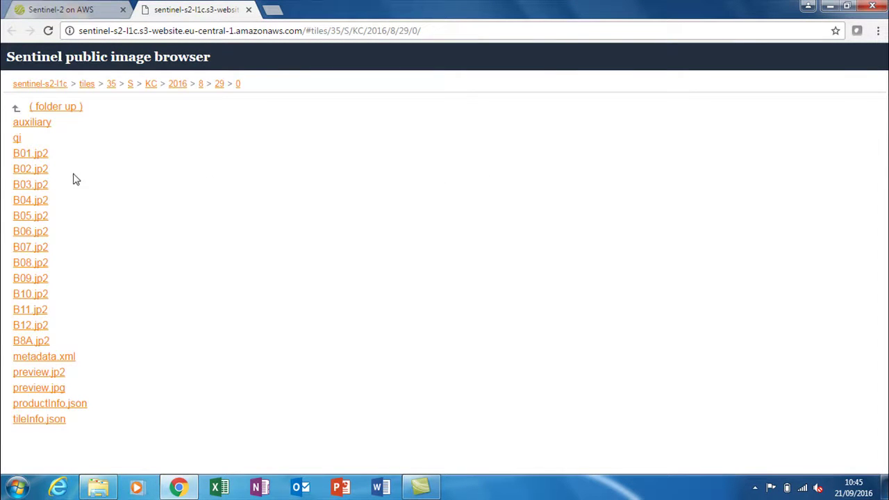
{"action": "left_click", "coordinate": [38, 178]}
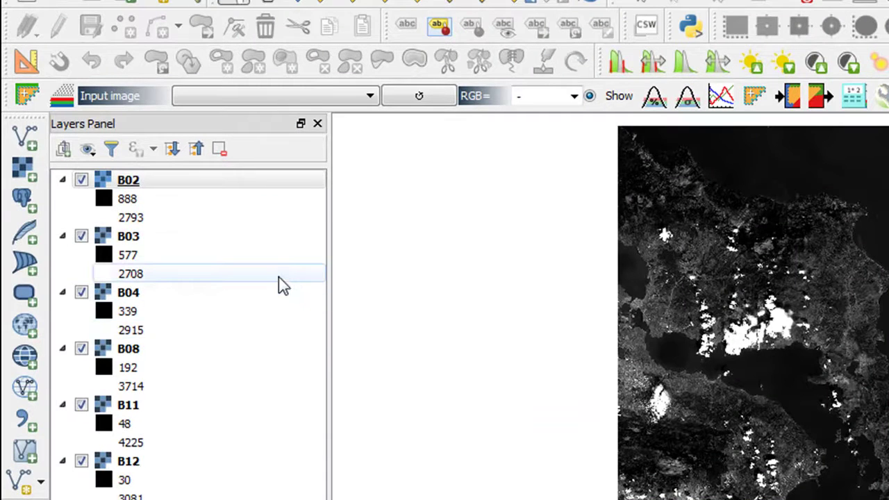
Switch to QGIS and examine the general properties of layer B02
{"action": "left_click", "coordinate": [138, 181]}
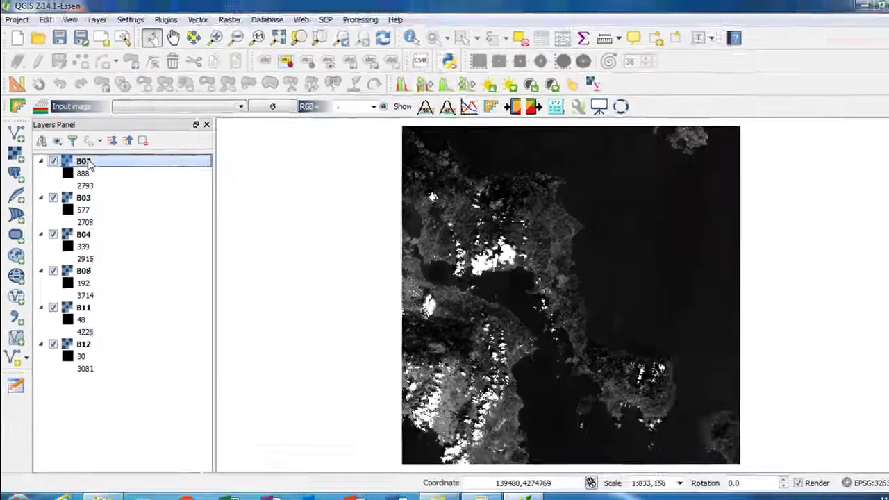
{"action": "double_click", "coordinate": [89, 161]}
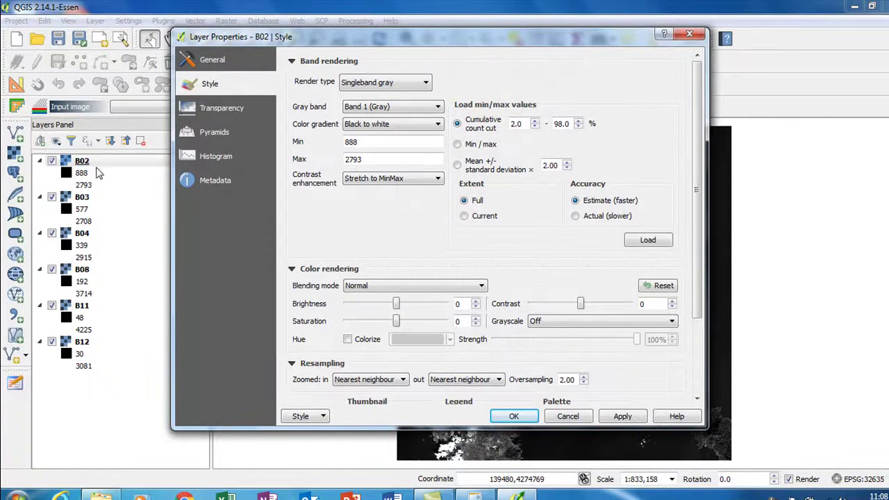
{"action": "left_click", "coordinate": [211, 62]}
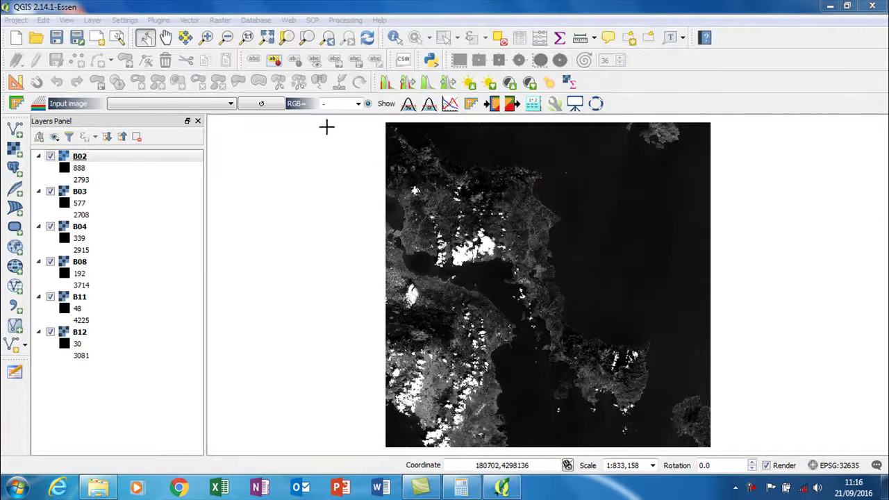
Set up a Warp (Reproject) of raster B11 with B11_resampled.tif as the output file
{"action": "left_click", "coordinate": [220, 21]}
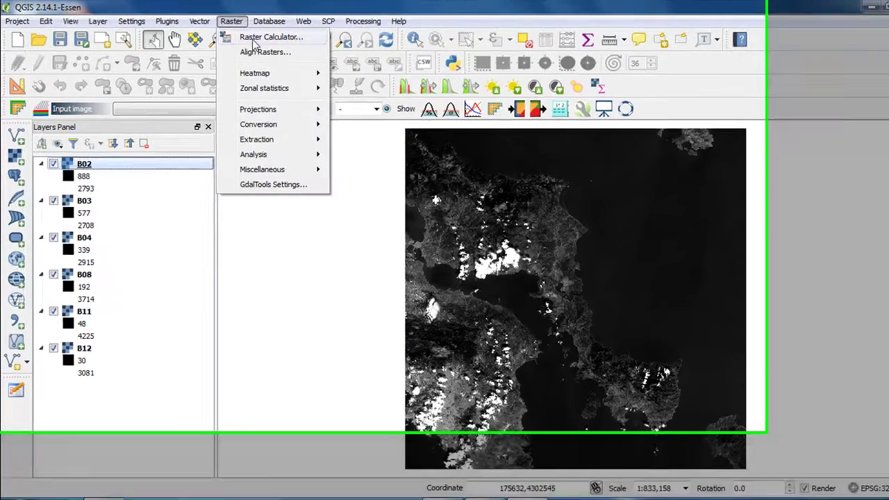
{"action": "mouse_move", "coordinate": [290, 107]}
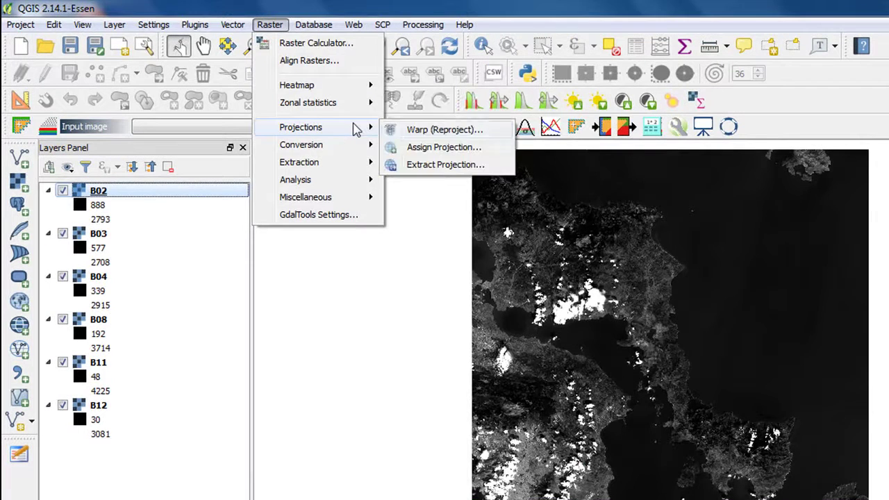
{"action": "left_click", "coordinate": [417, 132]}
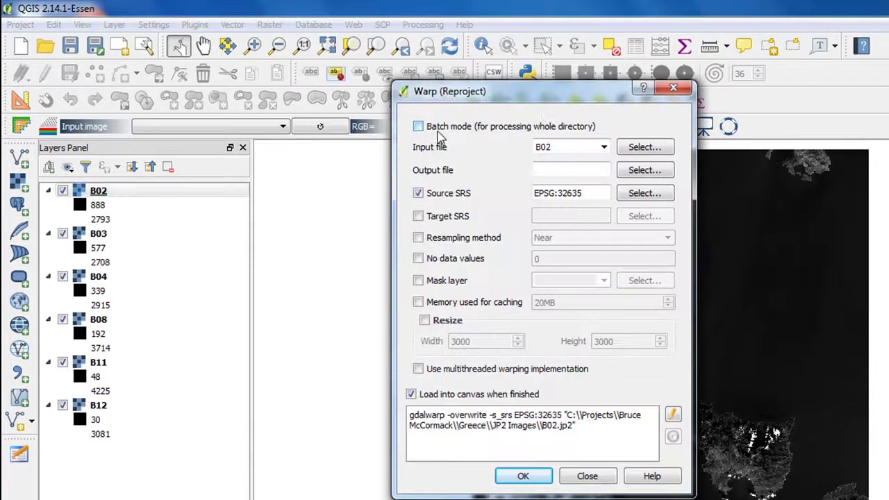
{"action": "left_click", "coordinate": [603, 149]}
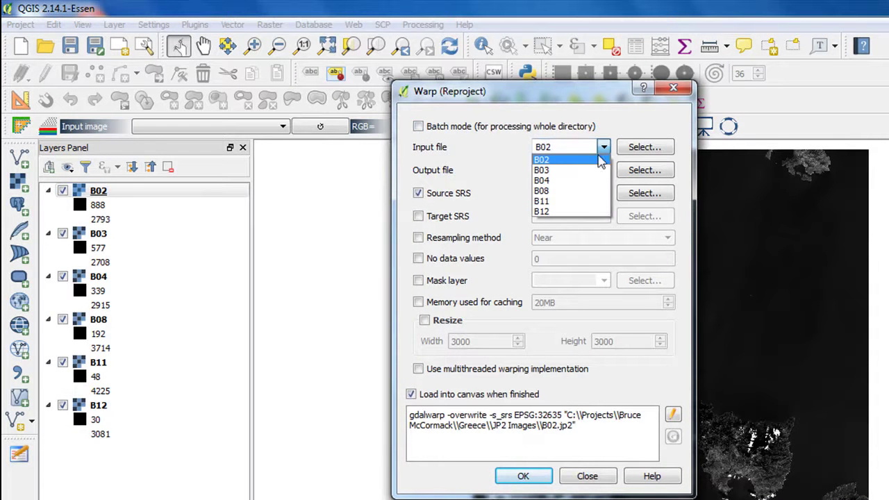
{"action": "left_click", "coordinate": [569, 201]}
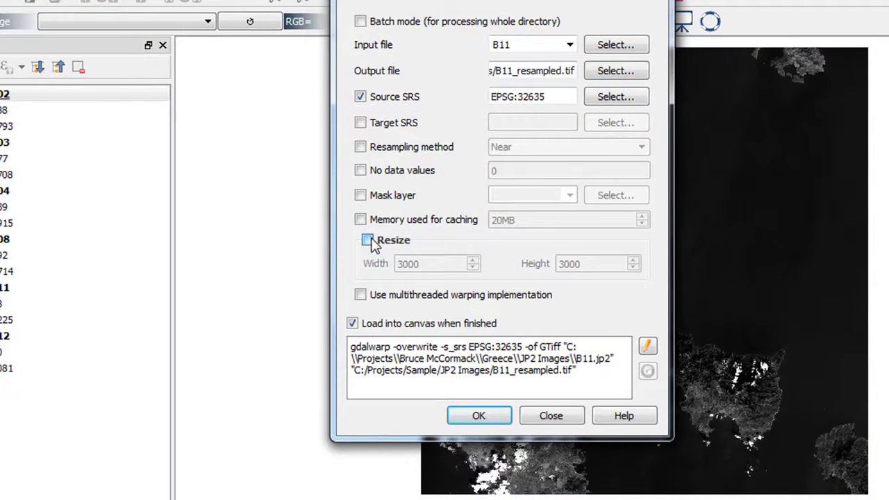
Enable resizing of the warped B11 raster to a width and height of 10980, and run the warp
{"action": "left_click", "coordinate": [366, 241]}
{"action": "left_click_drag", "start_coordinate": [420, 265], "coordinate": [396, 268]}
{"action": "type", "text": "10980"}
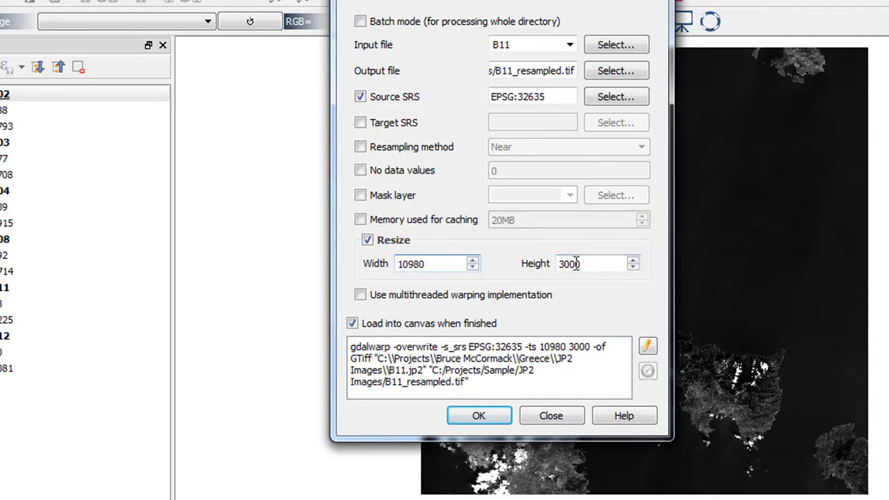
{"action": "left_click_drag", "start_coordinate": [587, 264], "coordinate": [555, 269]}
{"action": "type", "text": "10980"}
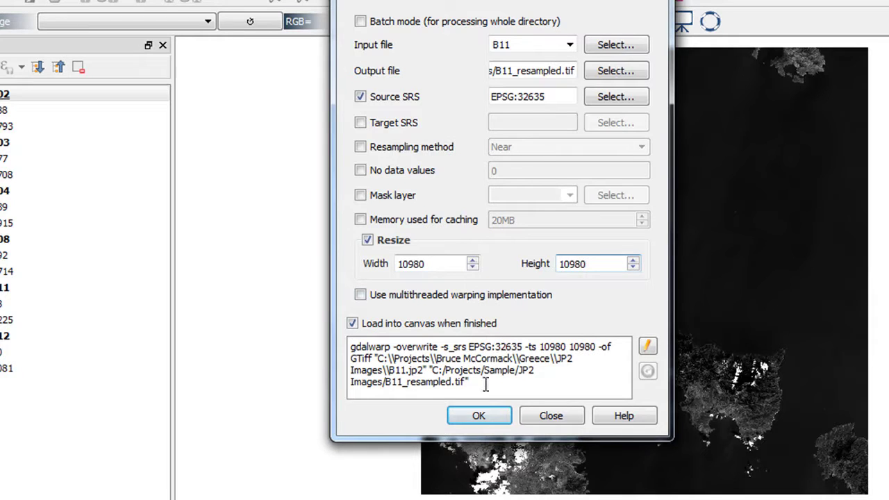
{"action": "left_click", "coordinate": [479, 416]}
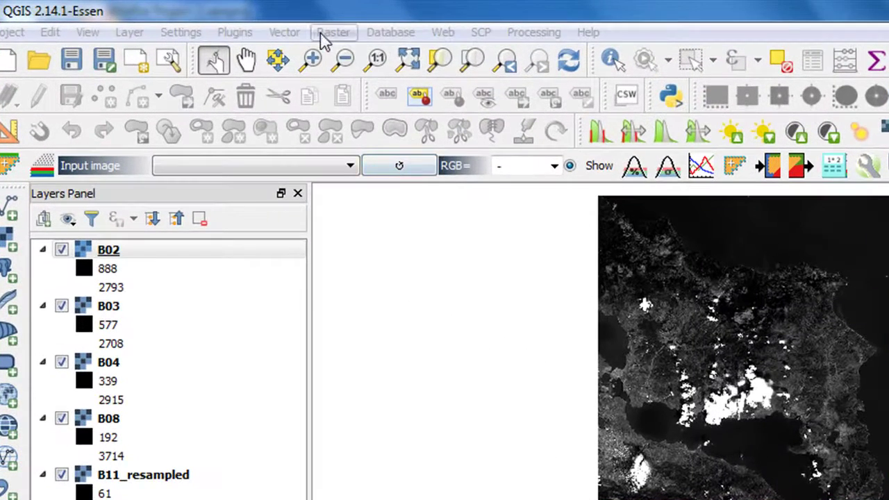
Merge bands B02, B03, B04 and B08 as a layer stack into the output file B2_3_4_8_merged
{"action": "left_click", "coordinate": [242, 28]}
{"action": "mouse_move", "coordinate": [438, 261]}
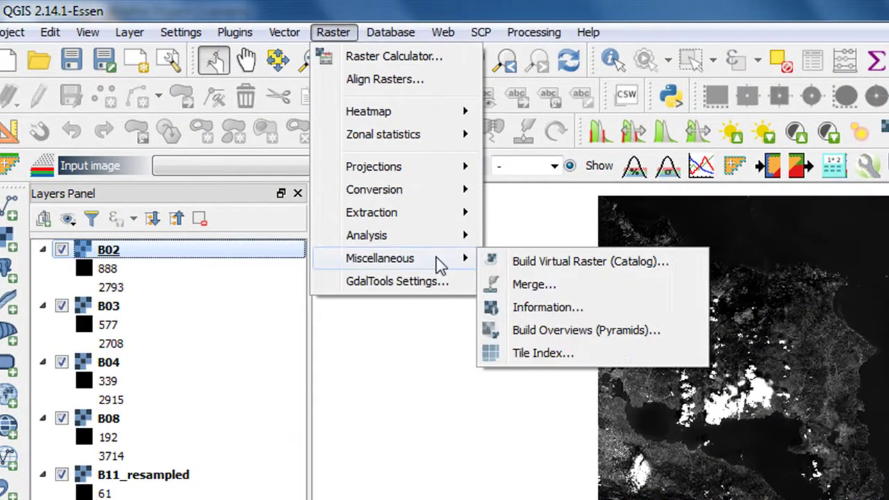
{"action": "left_click", "coordinate": [535, 286]}
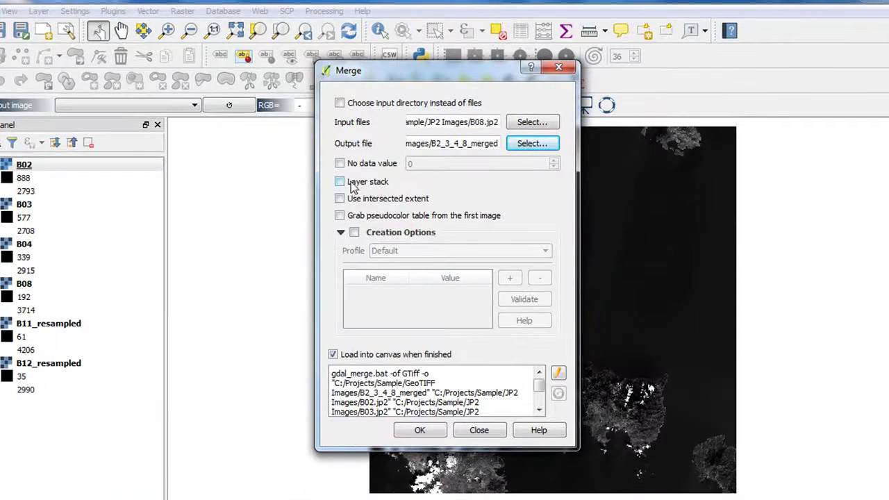
{"action": "left_click", "coordinate": [339, 182]}
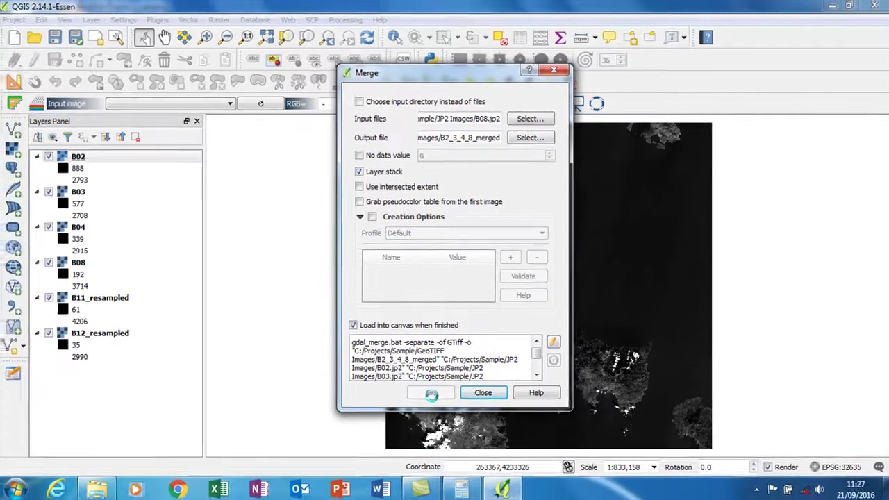
{"action": "left_click", "coordinate": [419, 430]}
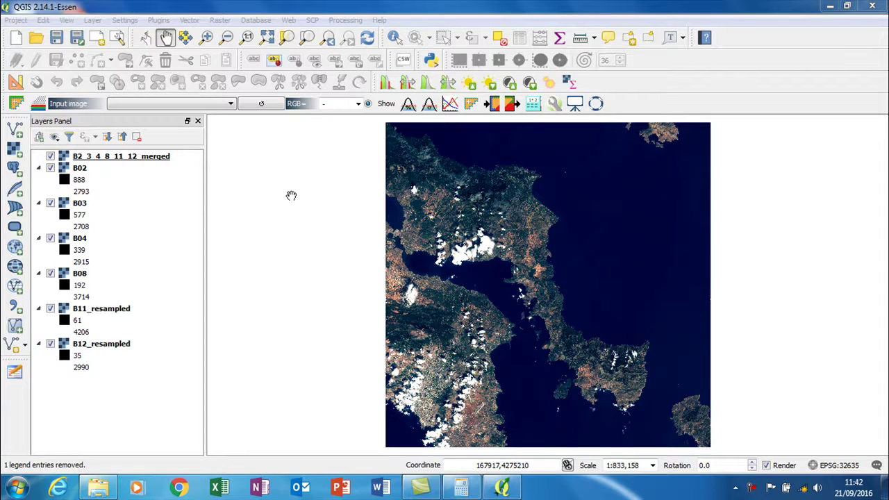
Save the merged raster cropped to a map view of southern Evia as GTiff Karystos_Subset, using the map view extent
{"action": "left_click", "coordinate": [209, 41]}
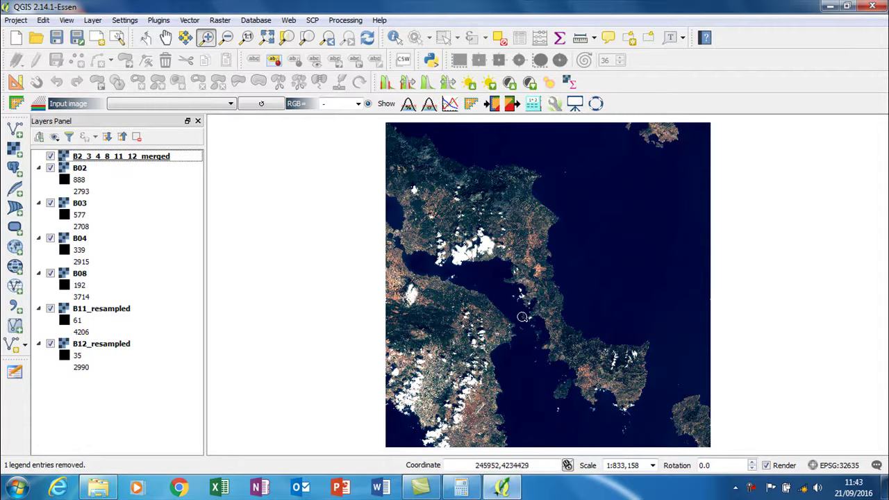
{"action": "left_click_drag", "start_coordinate": [525, 328], "coordinate": [665, 422]}
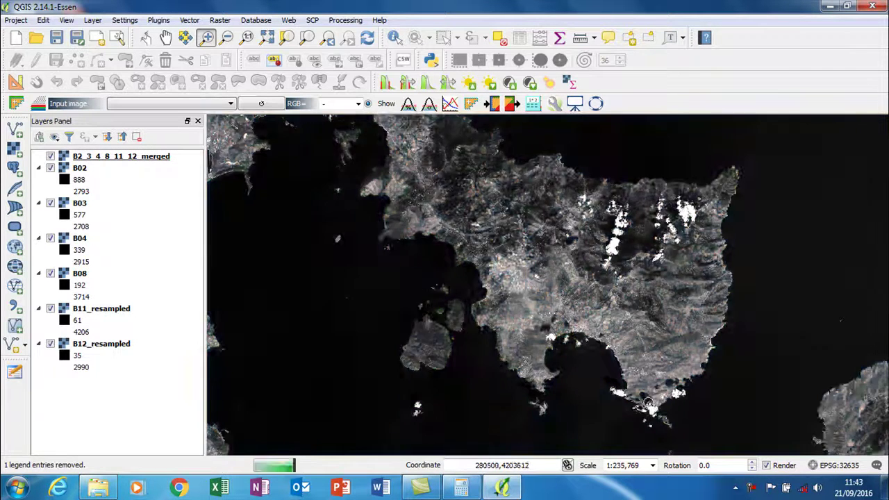
{"action": "left_click", "coordinate": [153, 157]}
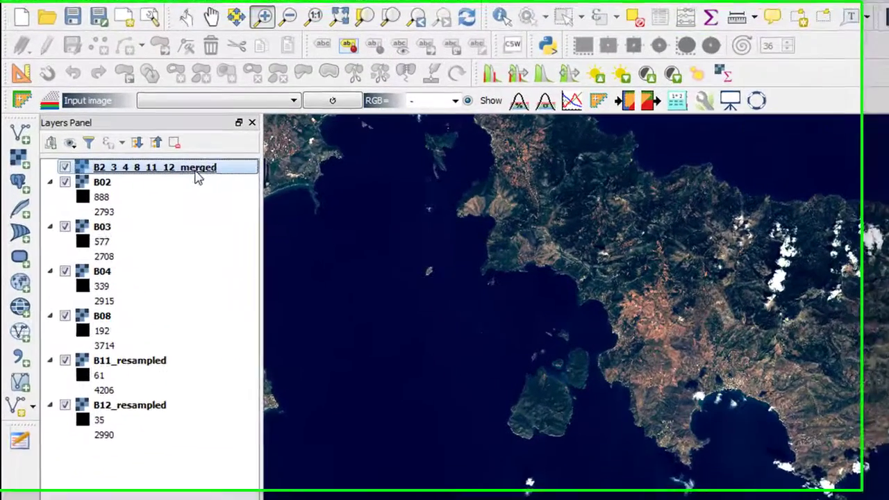
{"action": "right_click", "coordinate": [152, 159]}
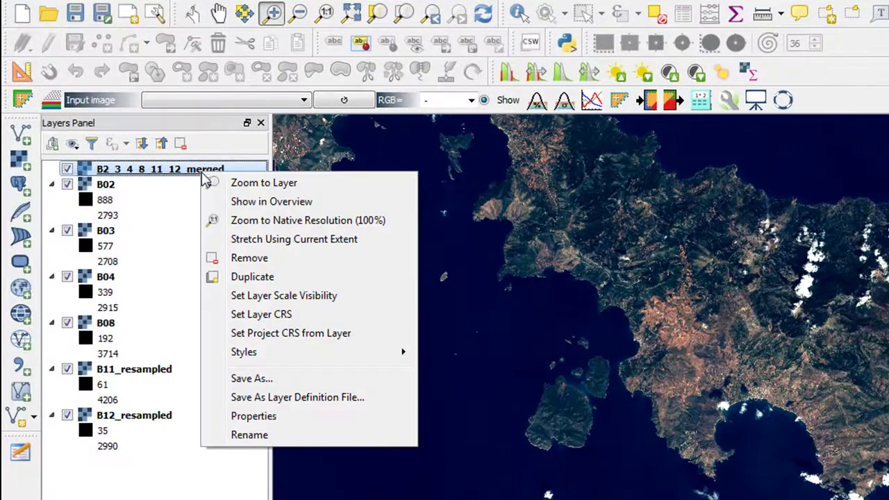
{"action": "left_click", "coordinate": [295, 379]}
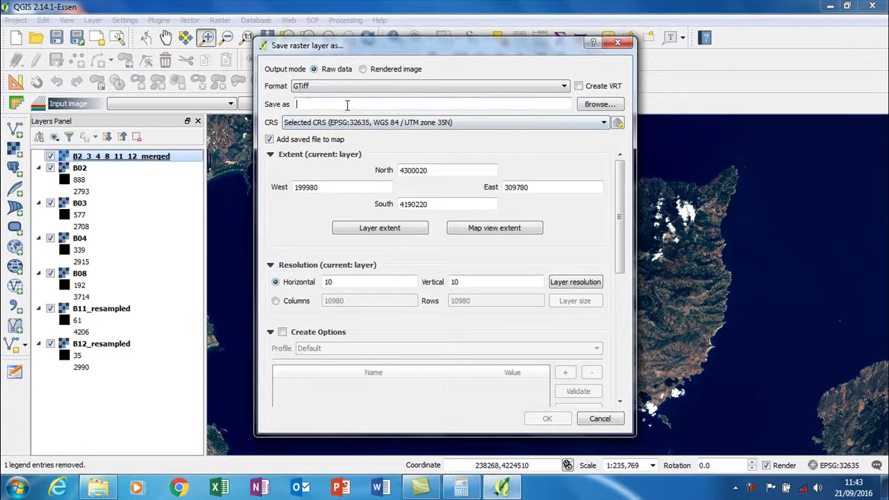
{"action": "type", "text": "Karystos_Subset"}
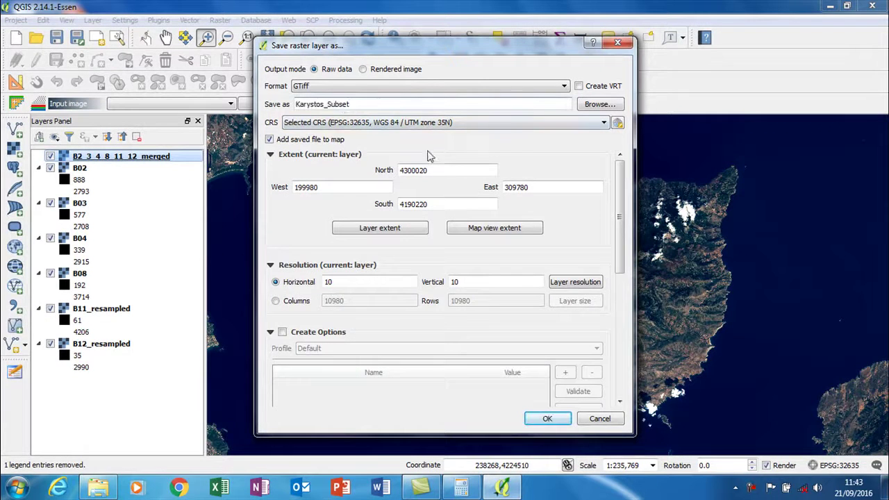
{"action": "left_click", "coordinate": [508, 232]}
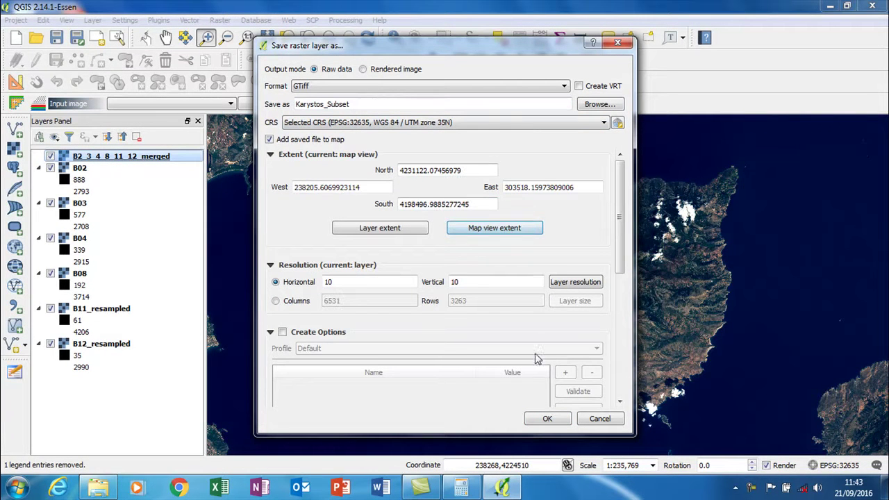
{"action": "left_click", "coordinate": [548, 418]}
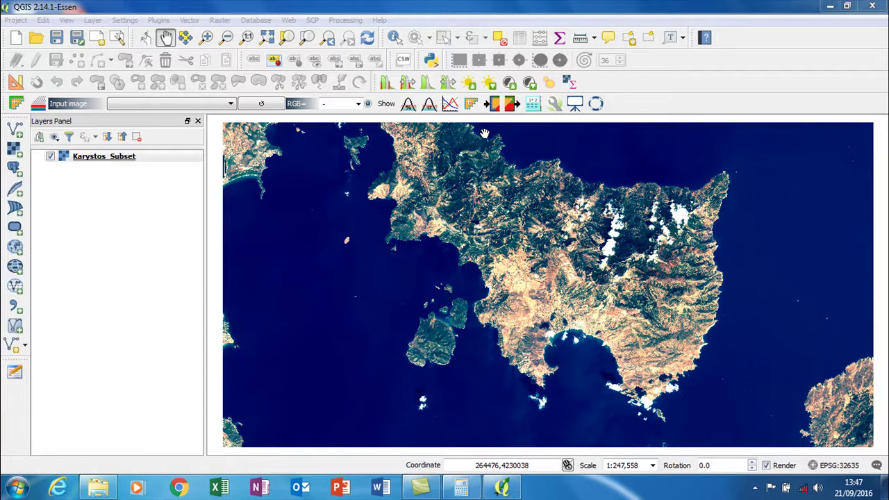
Stretch the contrast of Karystos_Subset, inspect the coast around the southern bay up close, and return to the full layer extent
{"action": "left_click", "coordinate": [411, 83]}
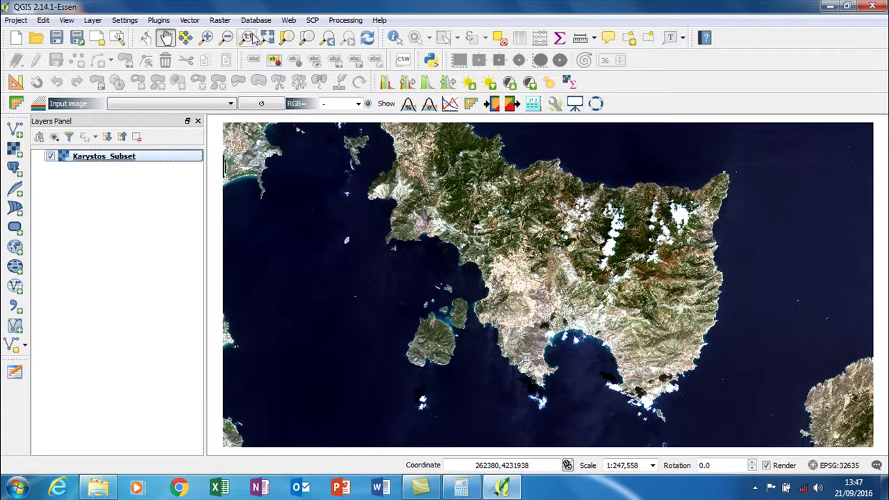
{"action": "left_click", "coordinate": [207, 37]}
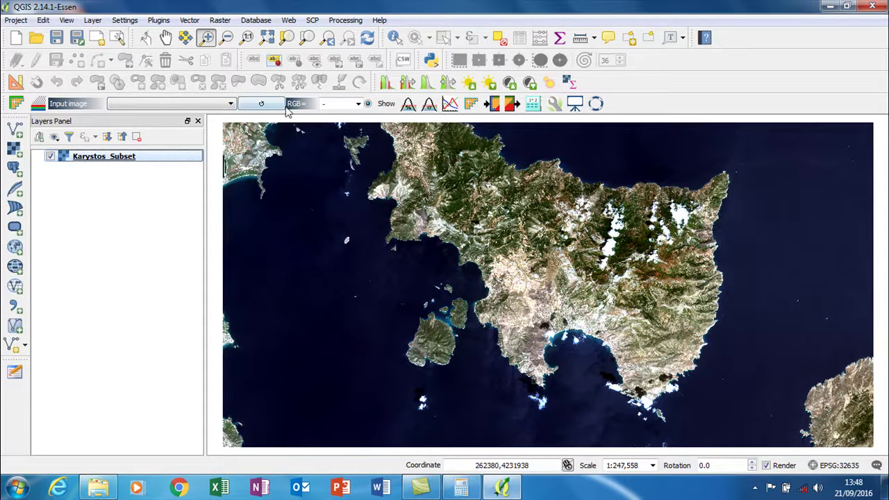
{"action": "left_click_drag", "start_coordinate": [485, 286], "coordinate": [599, 418]}
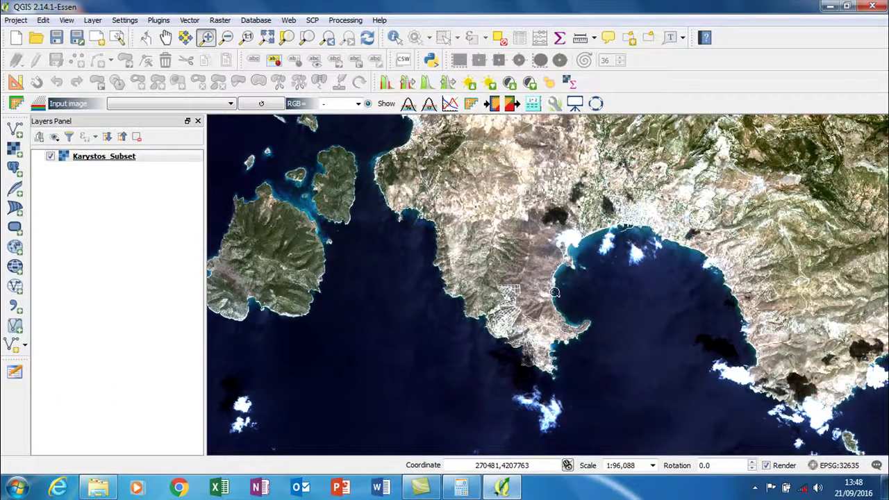
{"action": "left_click", "coordinate": [132, 157]}
{"action": "right_click", "coordinate": [130, 156]}
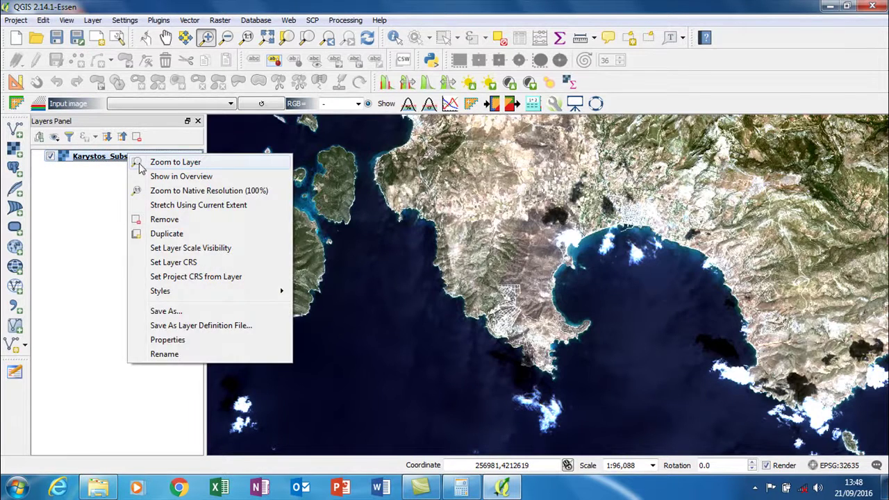
{"action": "left_click", "coordinate": [142, 164]}
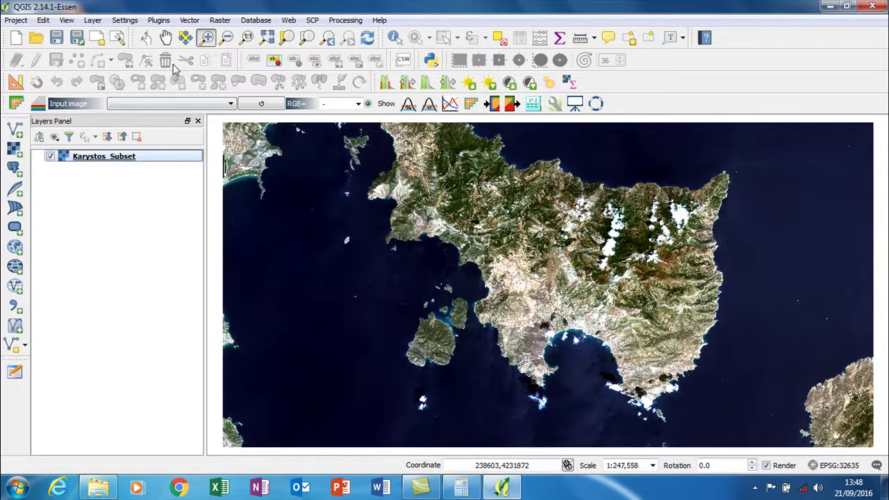
{"action": "left_click", "coordinate": [165, 37]}
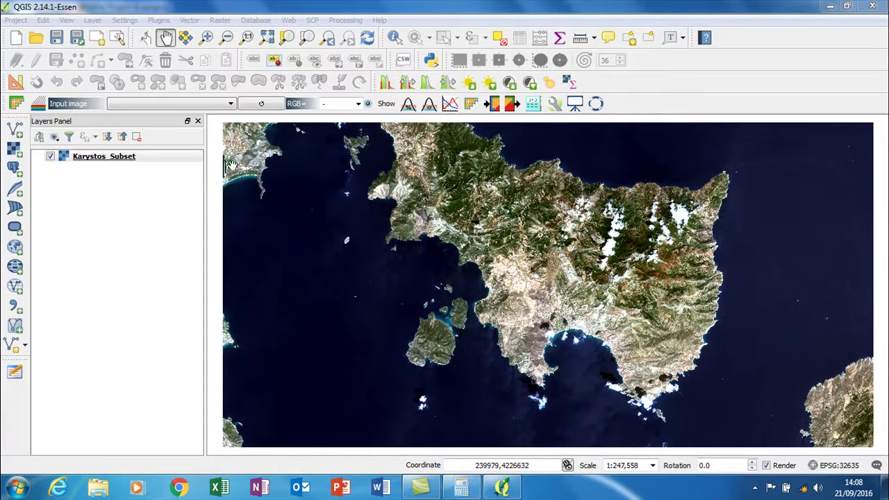
Render Karystos_Subset as a false-colour composite with Band 6 as red, Band 4 as green and Band 2 as blue
{"action": "left_click", "coordinate": [108, 158]}
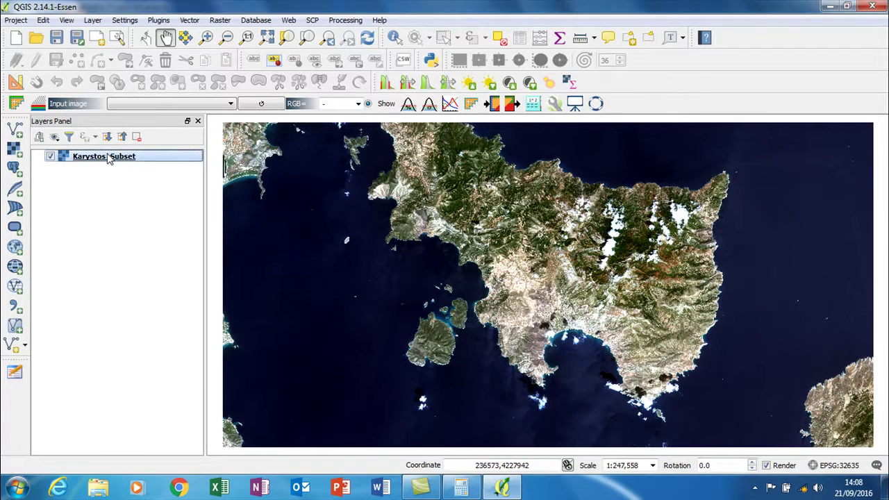
{"action": "double_click", "coordinate": [109, 158]}
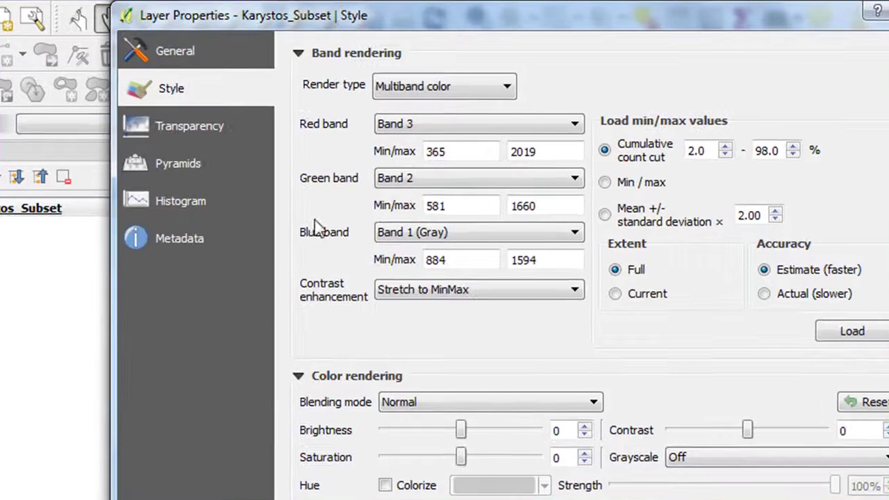
{"action": "left_click", "coordinate": [477, 129]}
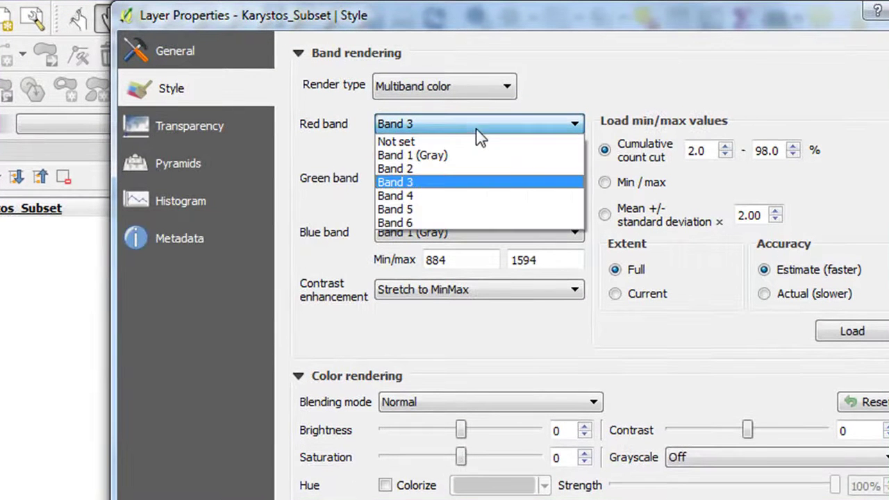
{"action": "left_click", "coordinate": [479, 221]}
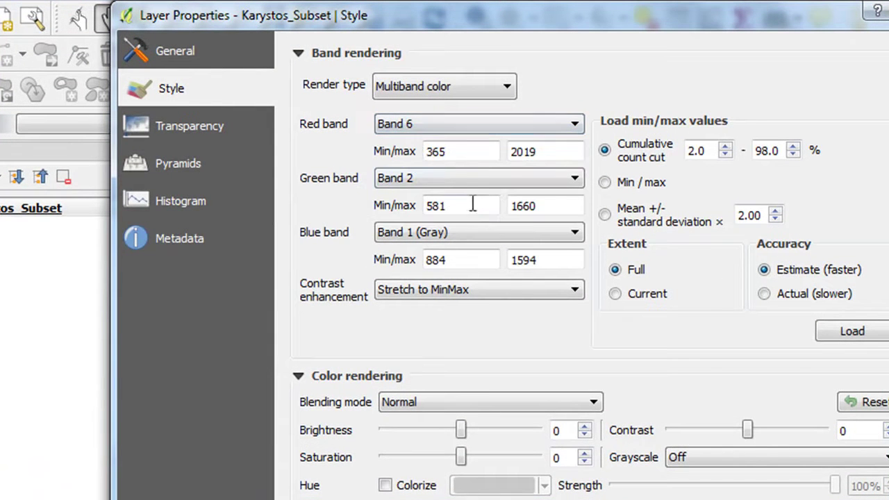
{"action": "left_click", "coordinate": [472, 182]}
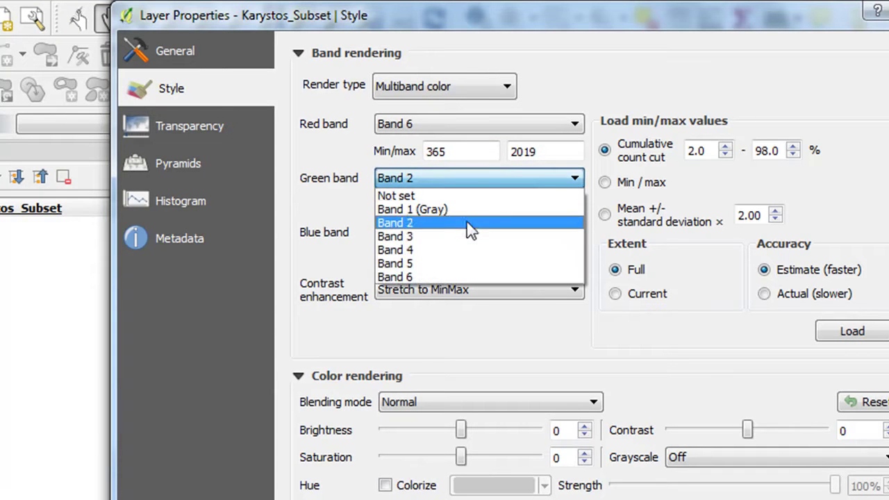
{"action": "left_click", "coordinate": [476, 251]}
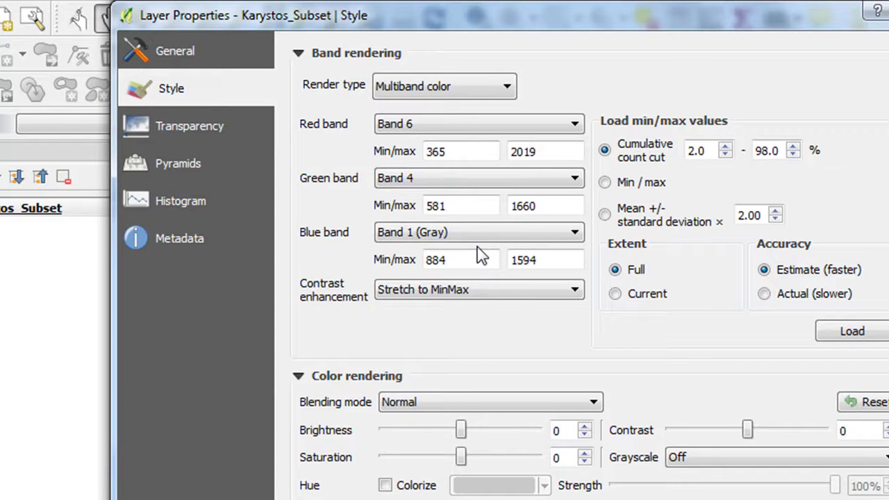
{"action": "left_click", "coordinate": [485, 238]}
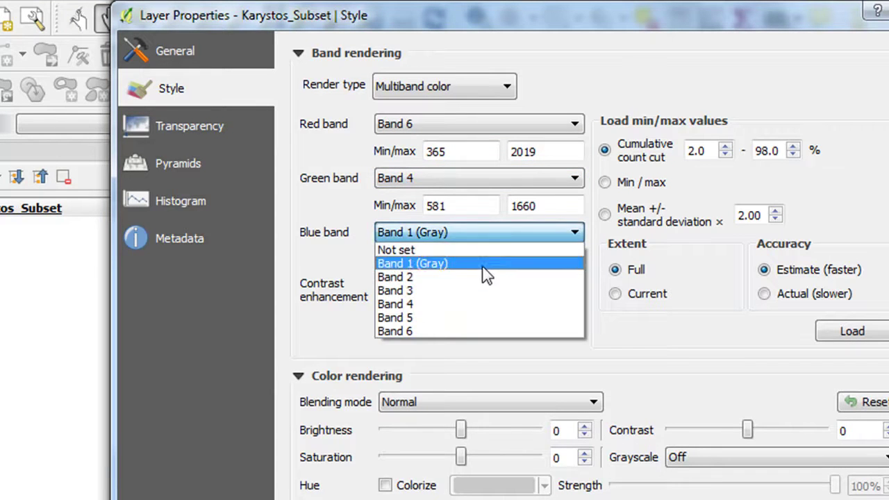
{"action": "left_click", "coordinate": [486, 278]}
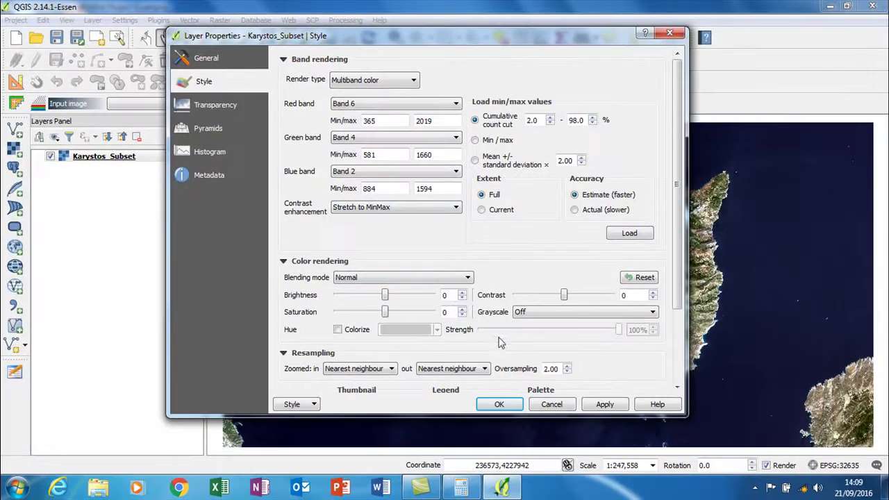
{"action": "left_click", "coordinate": [599, 404]}
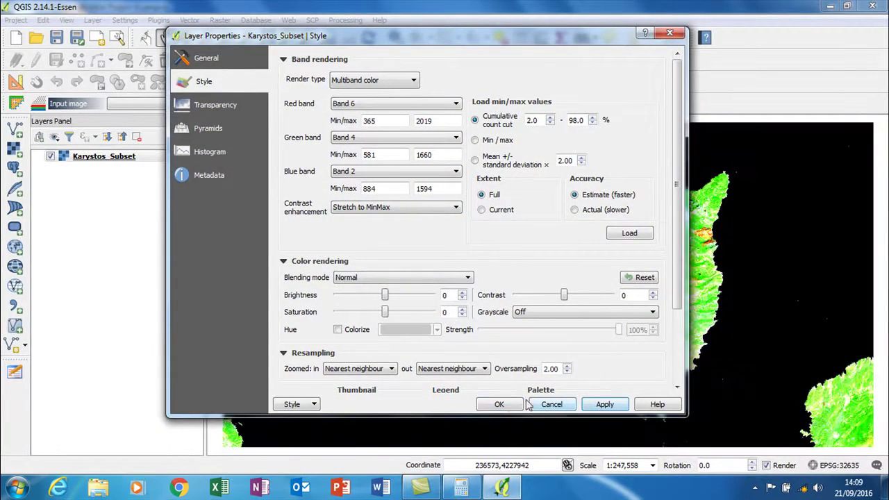
{"action": "left_click", "coordinate": [500, 405]}
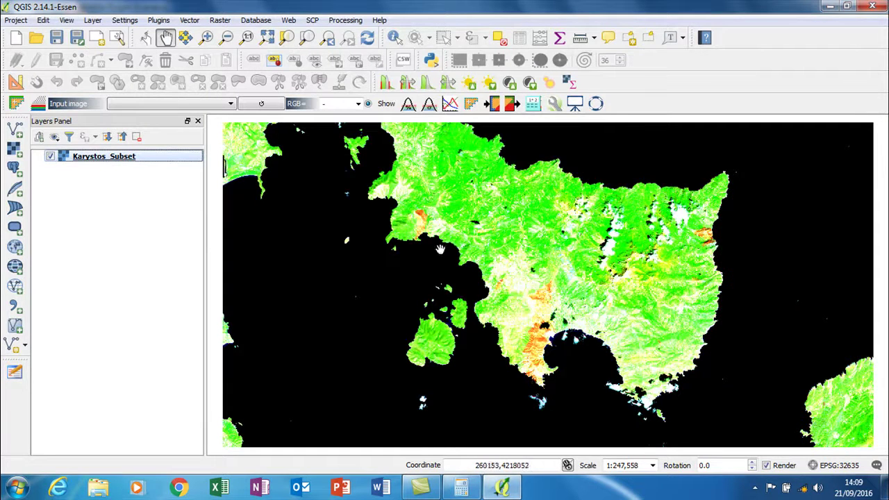
Stretch the contrast of the false-colour composite and examine the burnt area beside the bay, ending at the full layer extent
{"action": "left_click", "coordinate": [408, 84]}
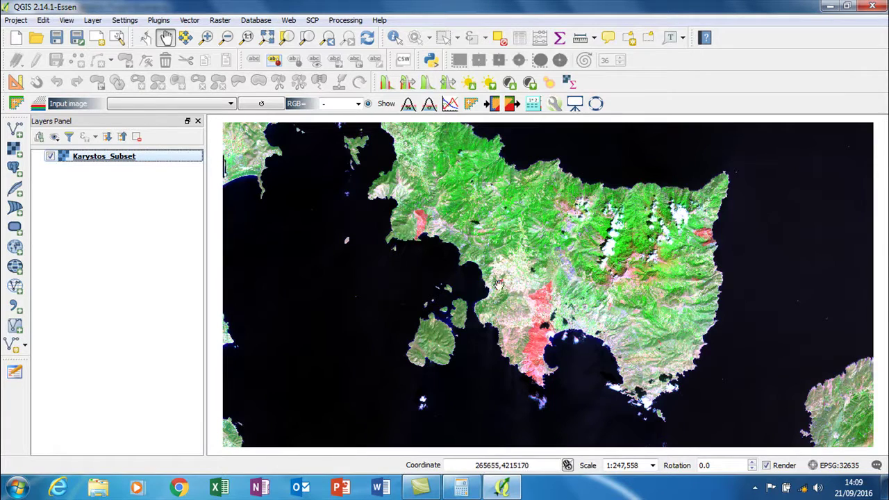
{"action": "scroll", "coordinate": [526, 318], "scroll_direction": "up", "scroll_amount": 1}
{"action": "scroll", "coordinate": [526, 318], "scroll_direction": "up", "scroll_amount": 1}
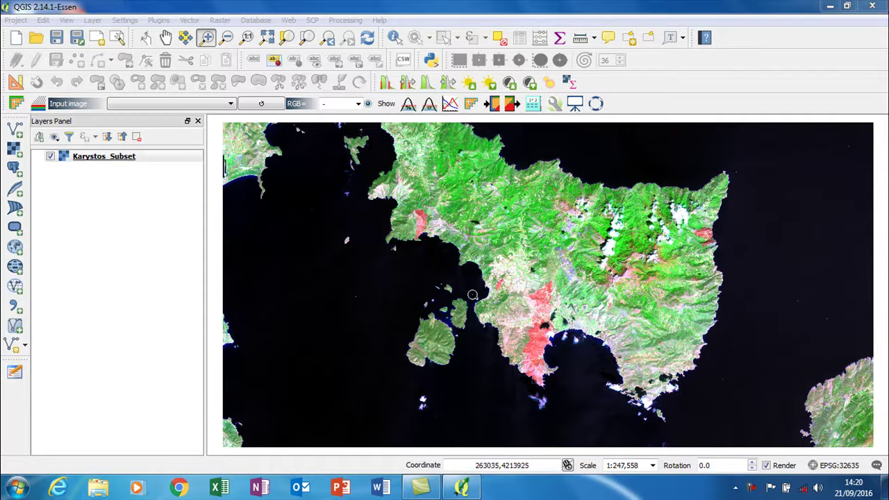
{"action": "left_click", "coordinate": [482, 308]}
{"action": "left_click_drag", "start_coordinate": [482, 307], "coordinate": [587, 393]}
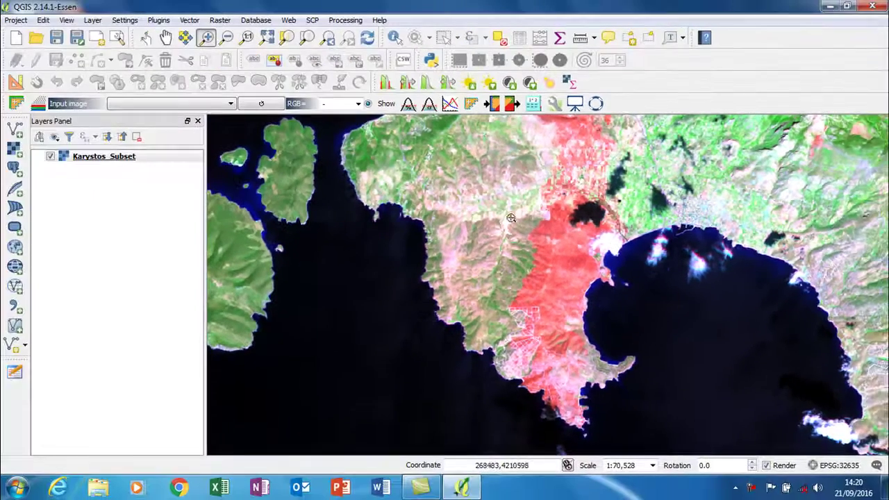
{"action": "left_click", "coordinate": [137, 160]}
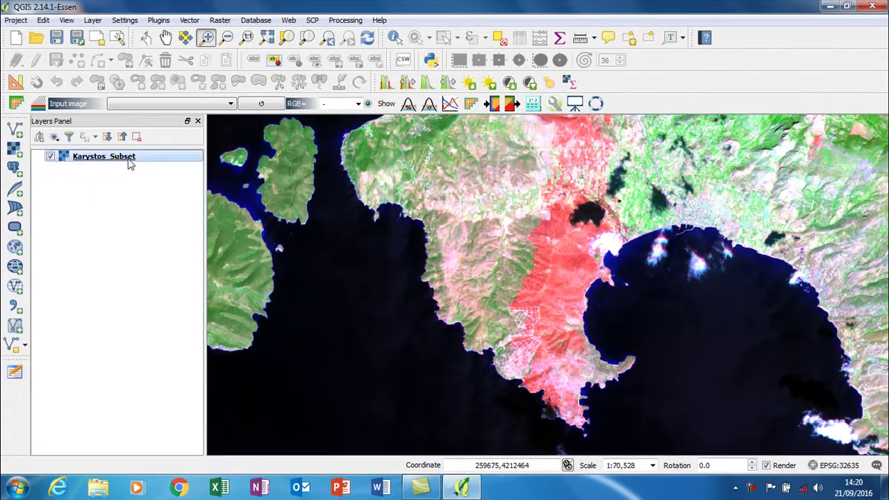
{"action": "right_click", "coordinate": [130, 164]}
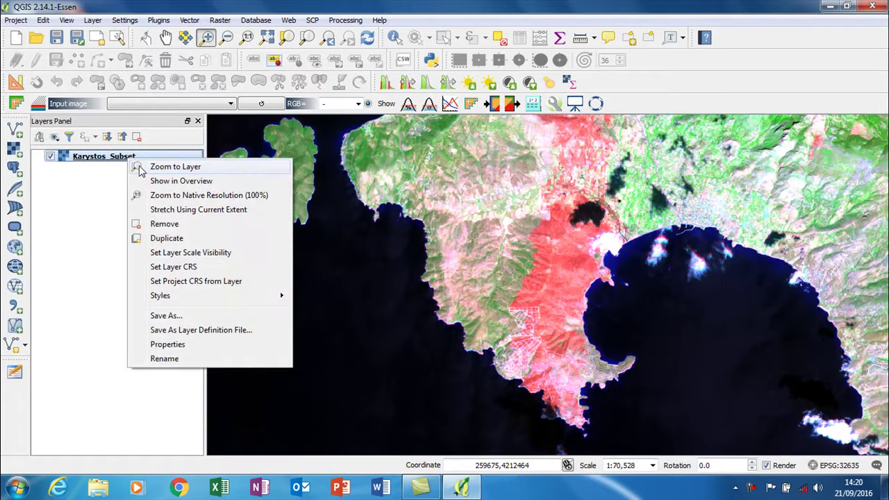
{"action": "left_click", "coordinate": [141, 168]}
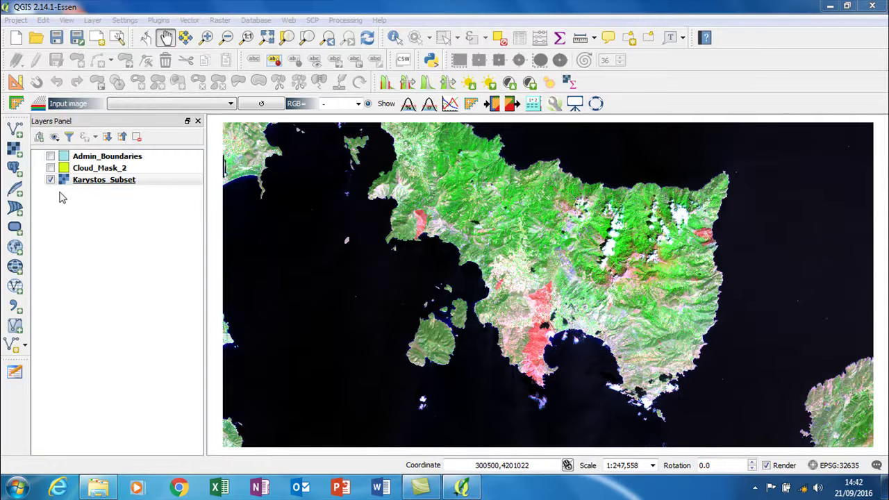
Display the Cloud_Mask_2 layer over the image, inspect the masked clouds, and also display the Admin_Boundaries layer
{"action": "left_click", "coordinate": [52, 169]}
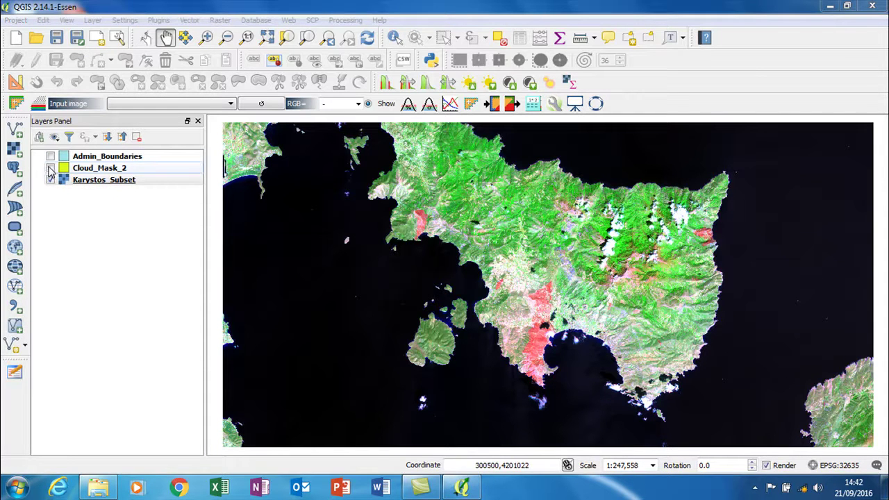
{"action": "left_click", "coordinate": [50, 171]}
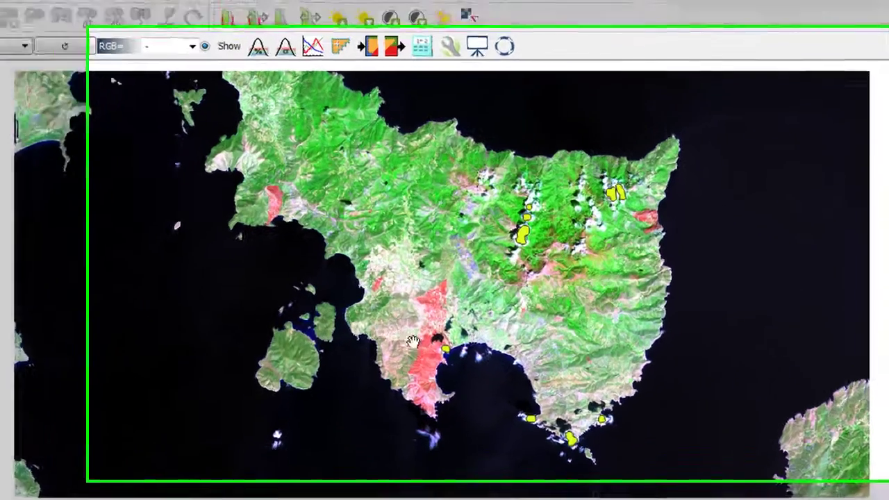
{"action": "scroll", "coordinate": [546, 328], "scroll_direction": "up", "scroll_amount": 1}
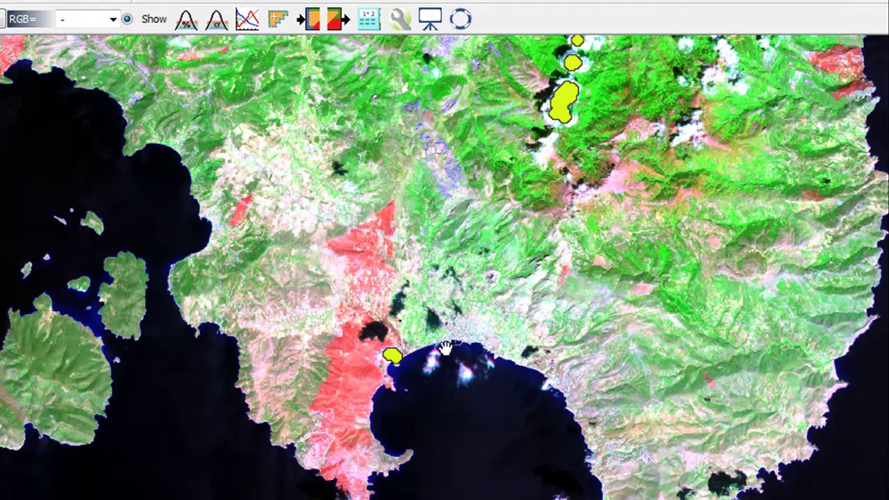
{"action": "left_click_drag", "start_coordinate": [569, 195], "coordinate": [354, 351]}
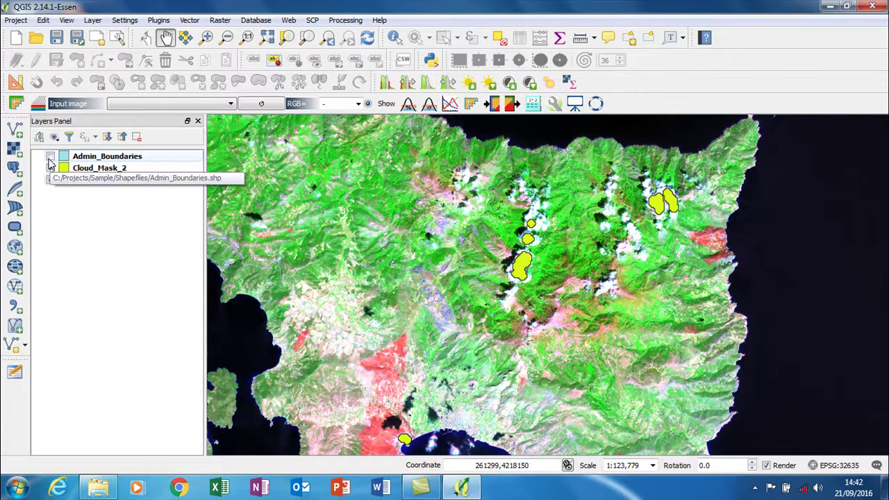
{"action": "left_click", "coordinate": [49, 157]}
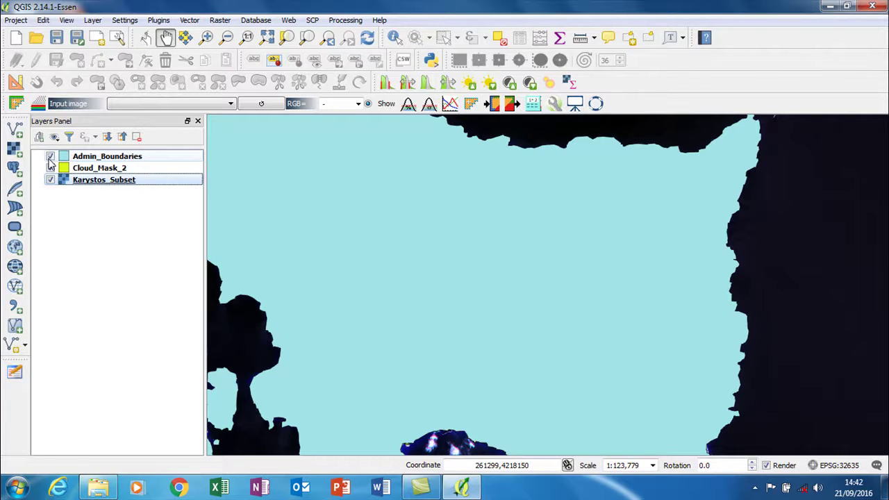
Cut Cloud_Mask_2 out of Admin_Boundaries with the Difference tool, saving Admin_Boundaries_No_Clouds, and display the new layer
{"action": "right_click", "coordinate": [82, 180]}
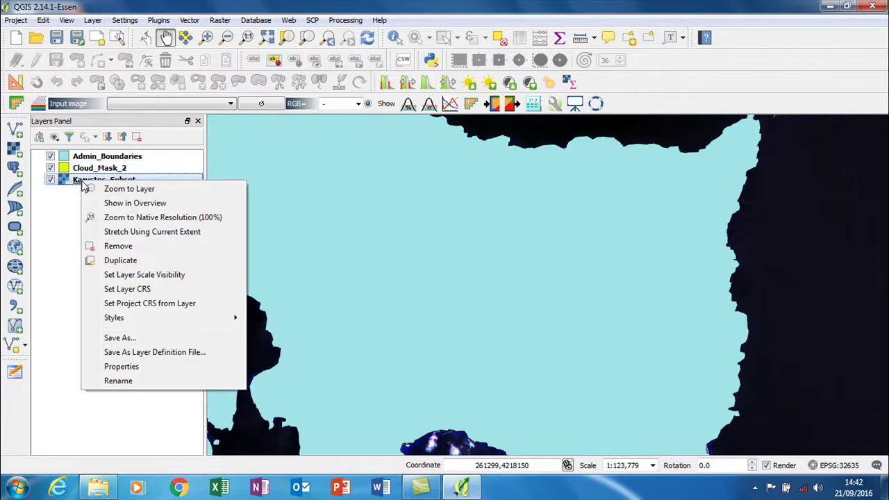
{"action": "left_click", "coordinate": [125, 189]}
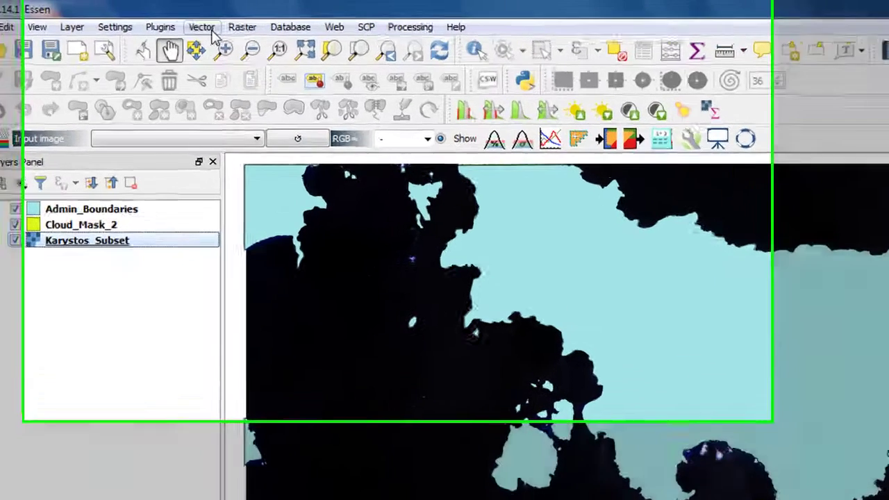
{"action": "left_click", "coordinate": [190, 19]}
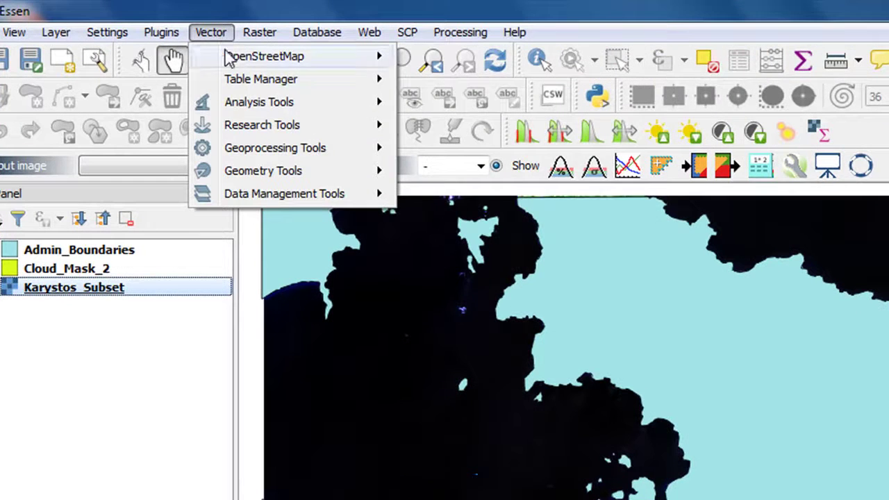
{"action": "mouse_move", "coordinate": [290, 151]}
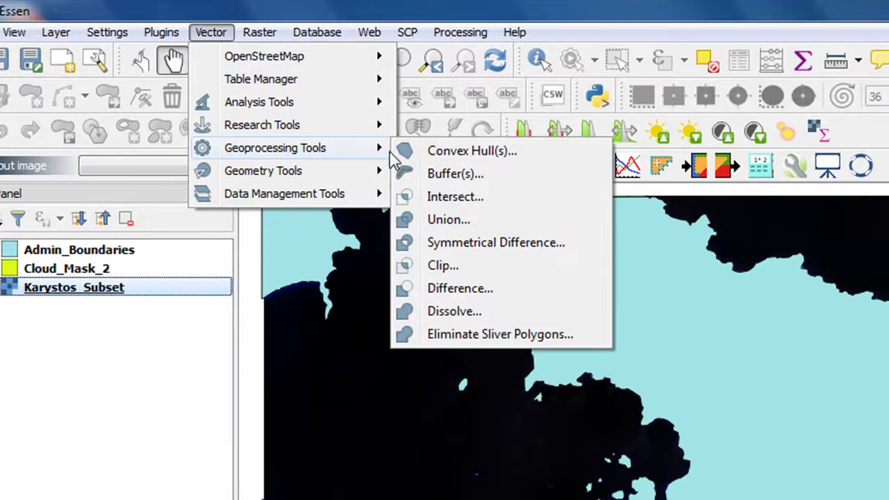
{"action": "left_click", "coordinate": [476, 291]}
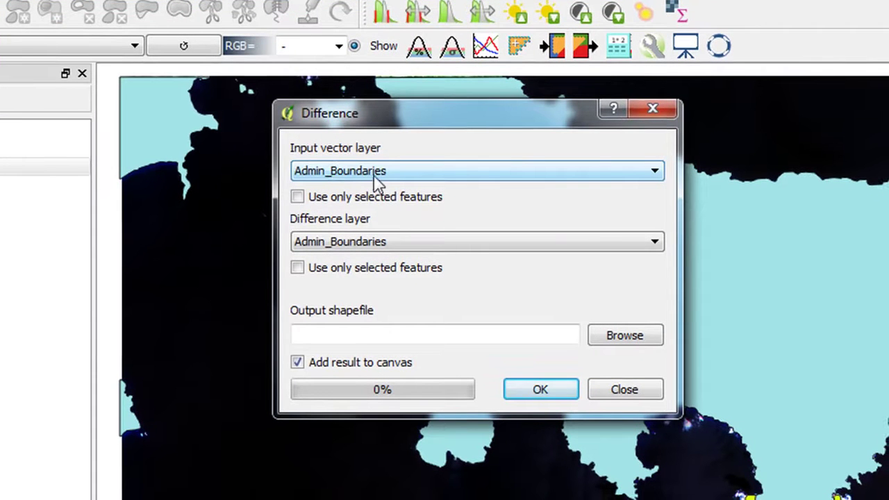
{"action": "left_click", "coordinate": [399, 240]}
{"action": "left_click", "coordinate": [403, 272]}
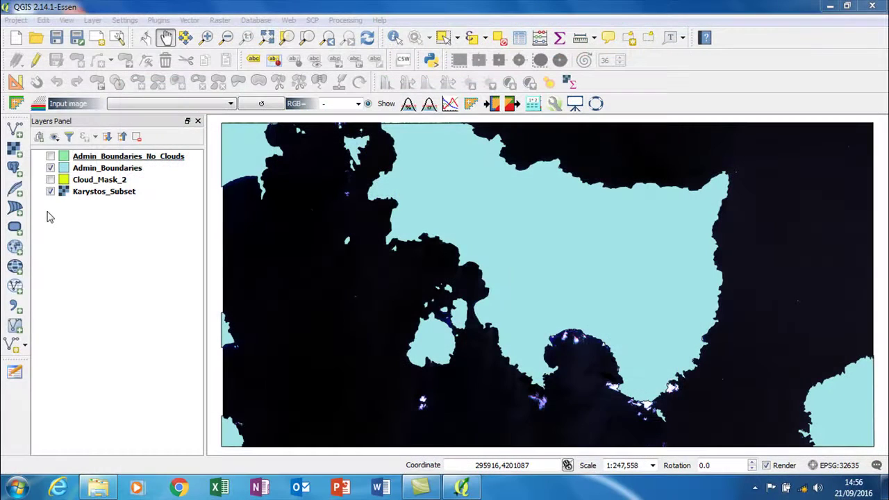
{"action": "left_click", "coordinate": [50, 156]}
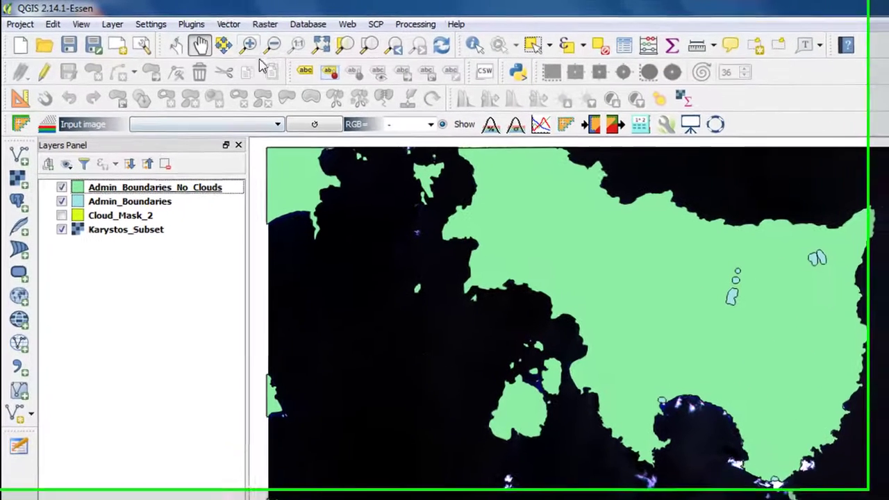
Clip the Karystos_Subset raster with Admin_Boundaries_No_Clouds as mask layer, saving the output as Karystos_Subset_Clouds_Removed.tif
{"action": "left_click", "coordinate": [272, 28]}
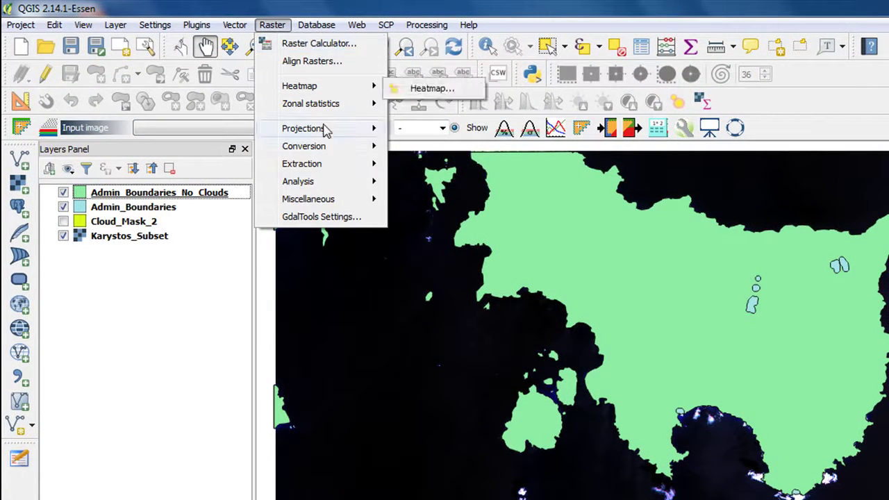
{"action": "mouse_move", "coordinate": [353, 167]}
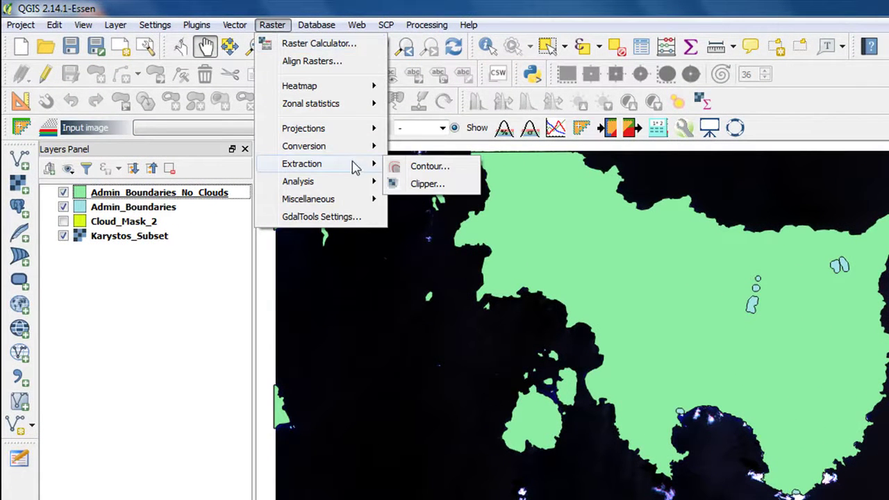
{"action": "left_click", "coordinate": [416, 184]}
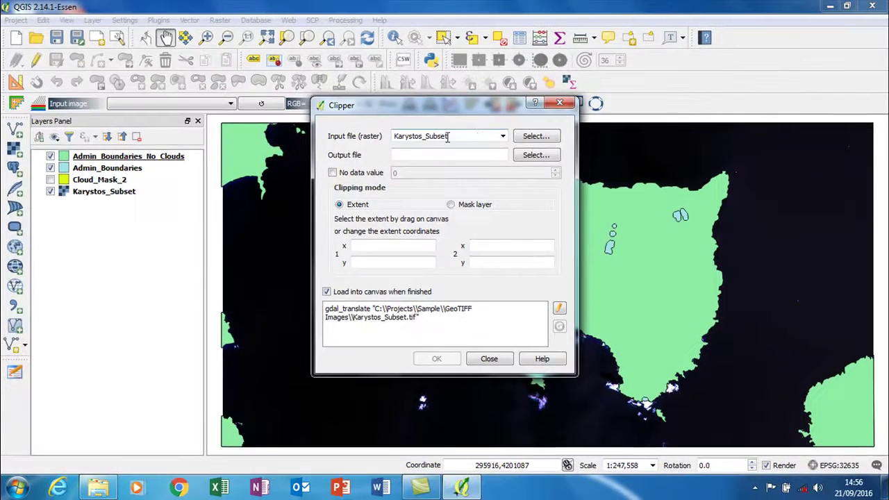
{"action": "left_click", "coordinate": [519, 155]}
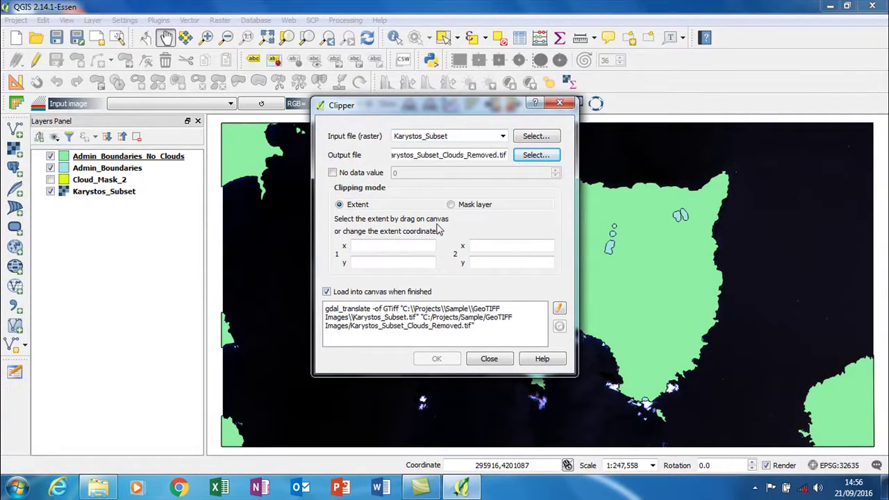
{"action": "left_click", "coordinate": [451, 204]}
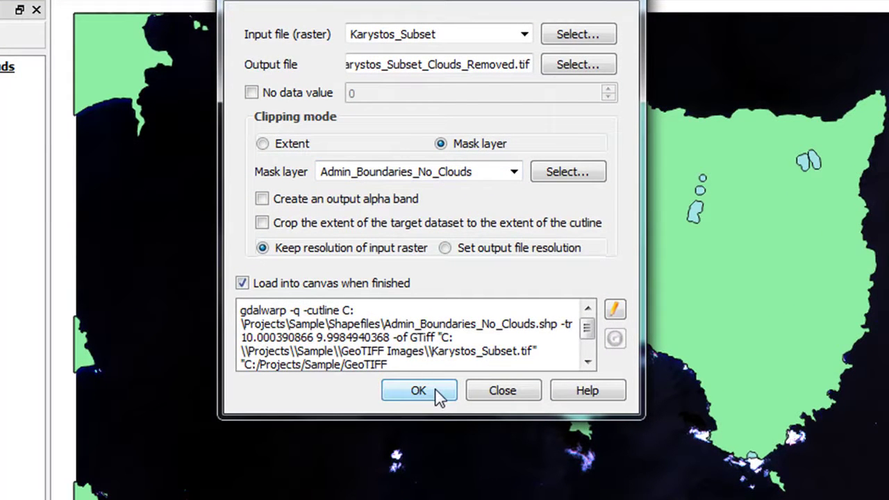
{"action": "left_click", "coordinate": [436, 391]}
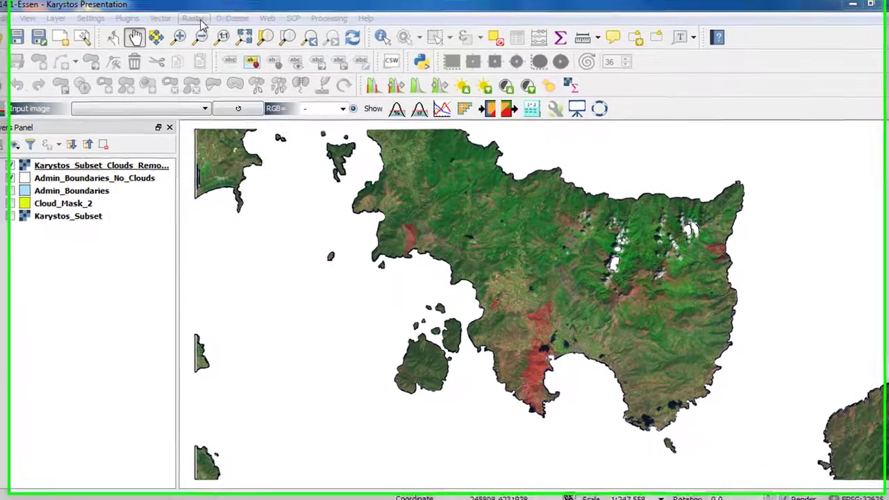
Start a raster calculator expression with the bracketed difference of Karystos_Subset_Clouds_Removed band 4 minus band 6
{"action": "left_click", "coordinate": [218, 19]}
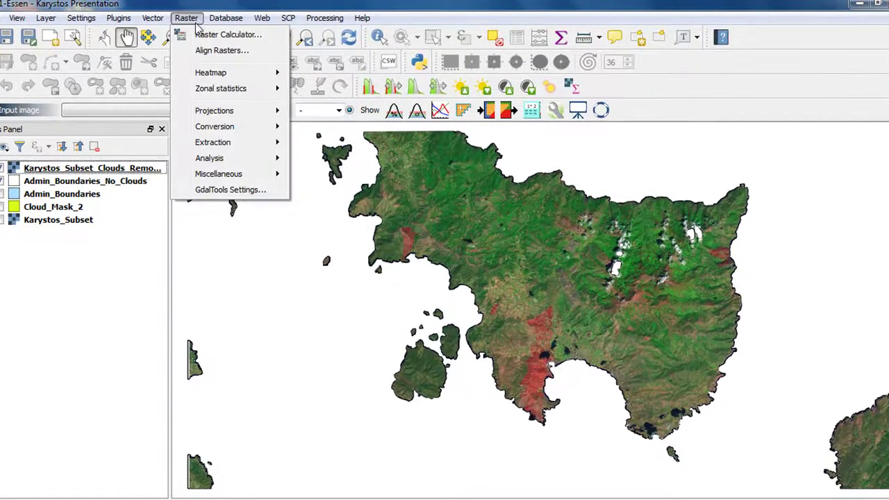
{"action": "left_click", "coordinate": [215, 34]}
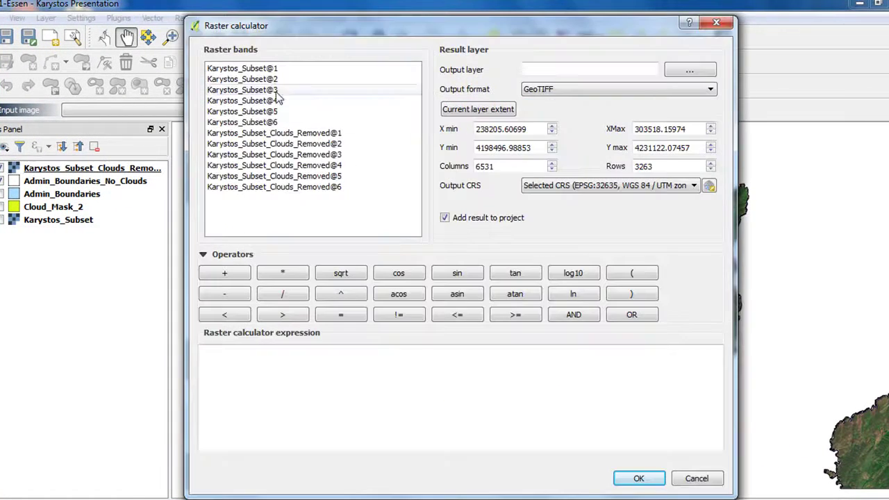
{"action": "left_click", "coordinate": [629, 274]}
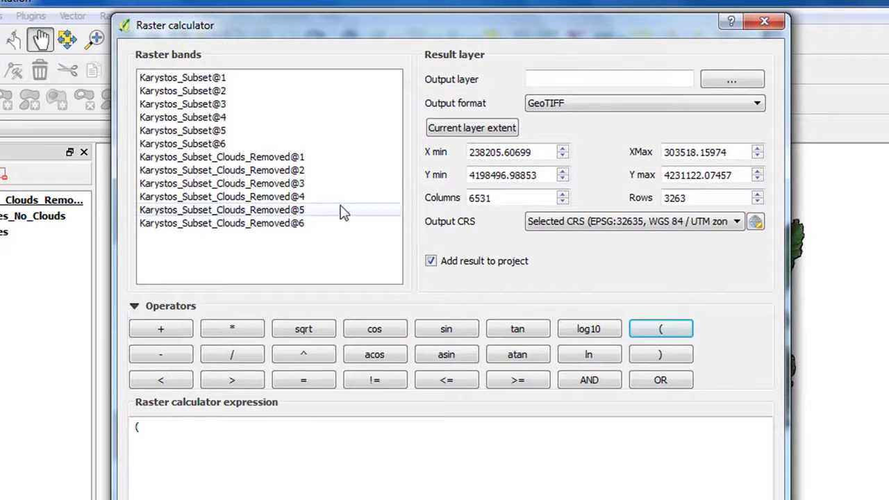
{"action": "double_click", "coordinate": [298, 197]}
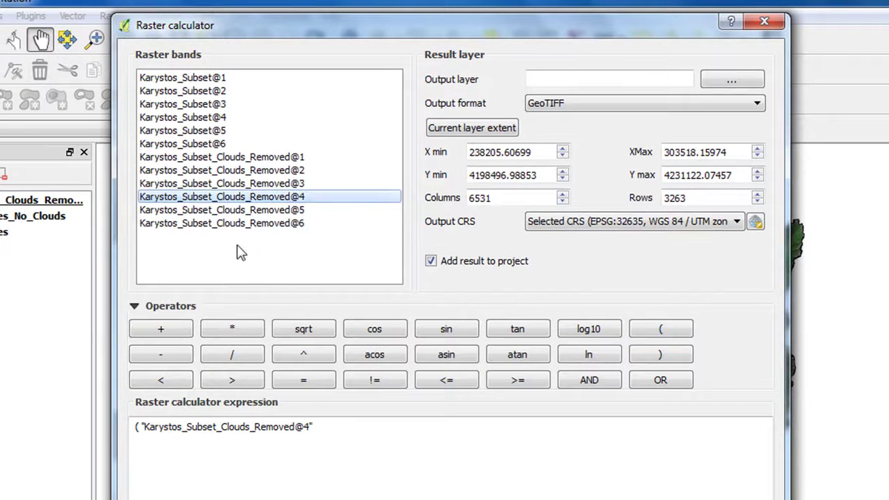
{"action": "left_click", "coordinate": [171, 358]}
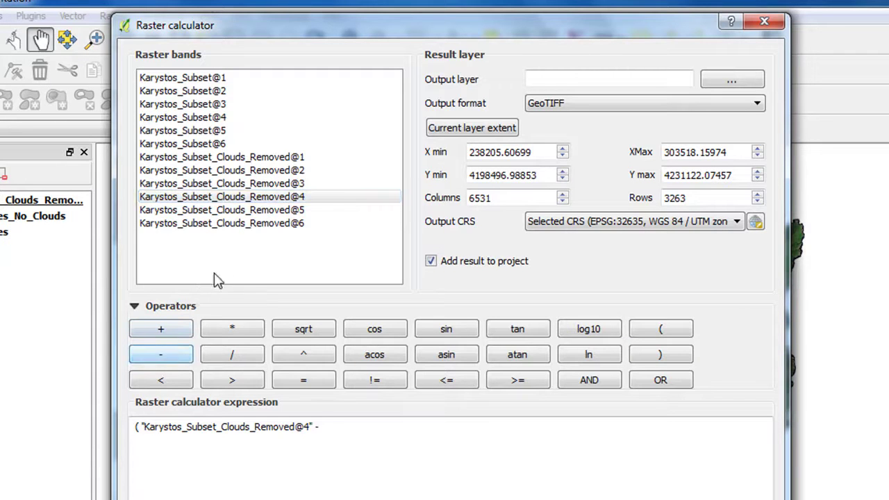
{"action": "double_click", "coordinate": [249, 223]}
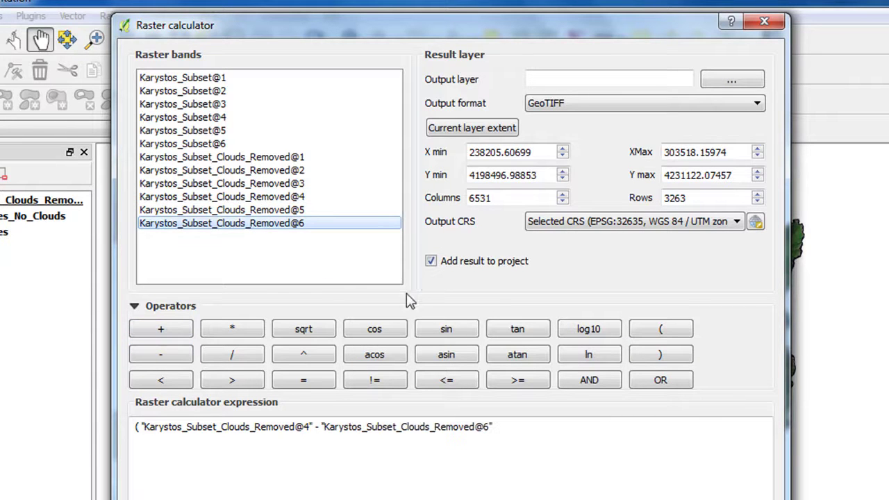
{"action": "left_click", "coordinate": [655, 361]}
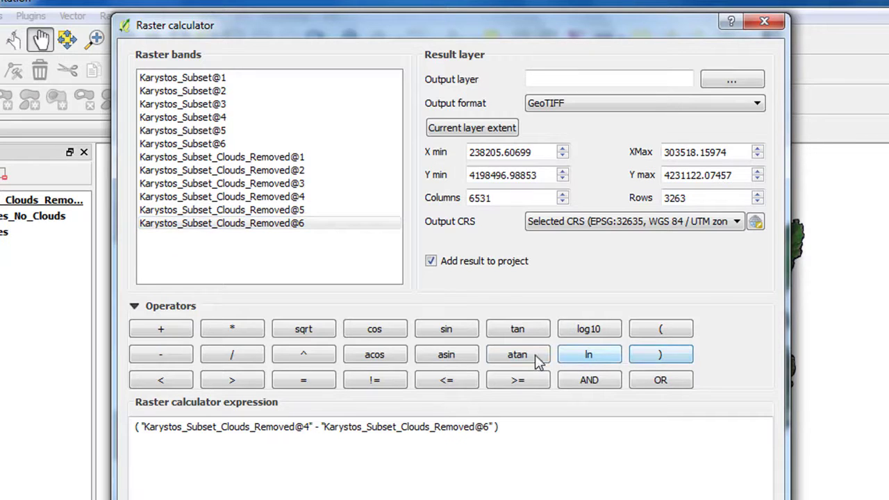
Divide the expression by the bracketed sum of Karystos_Subset_Clouds_Removed bands 4 and 6, and output it as Normalised Burn Ratio
{"action": "left_click", "coordinate": [234, 357]}
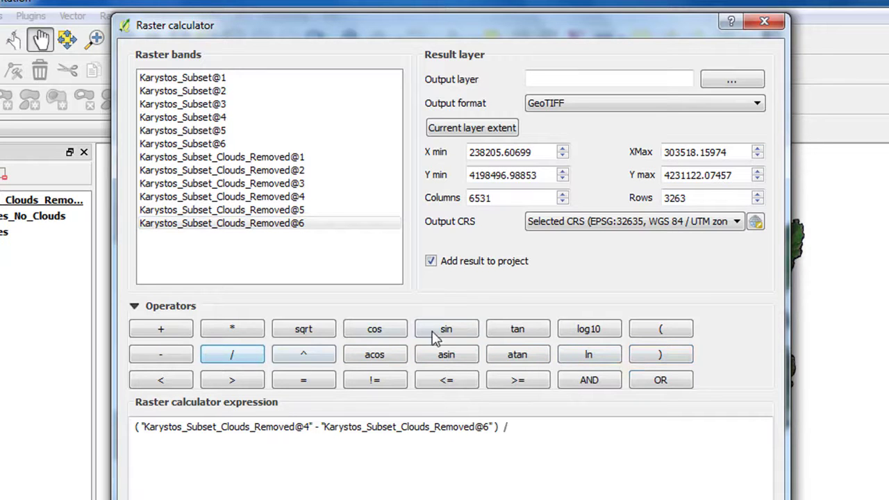
{"action": "left_click", "coordinate": [642, 334]}
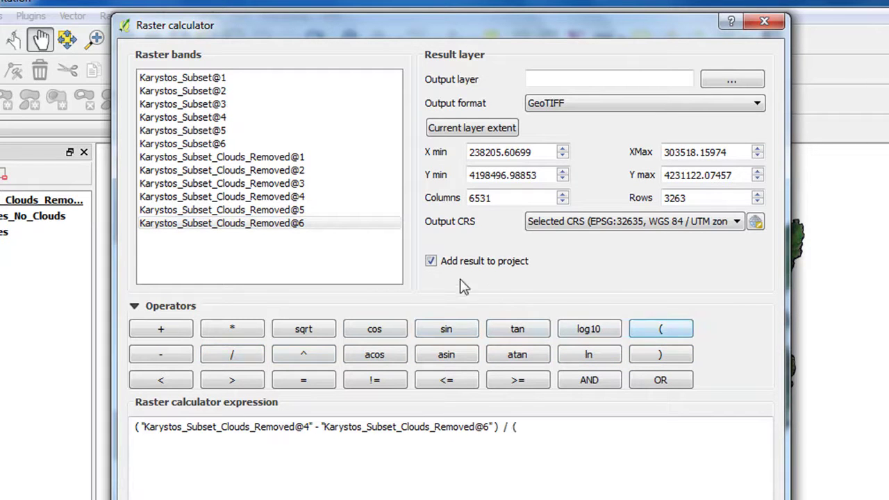
{"action": "double_click", "coordinate": [281, 197]}
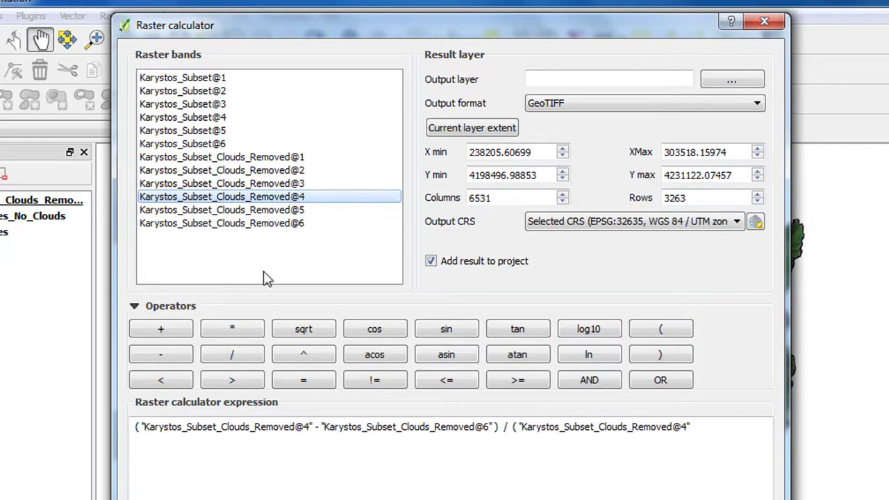
{"action": "left_click", "coordinate": [185, 331]}
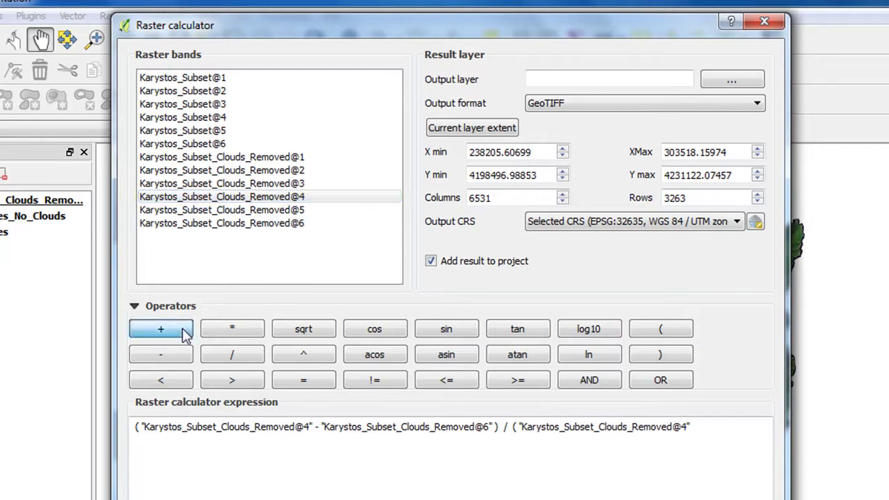
{"action": "double_click", "coordinate": [253, 225]}
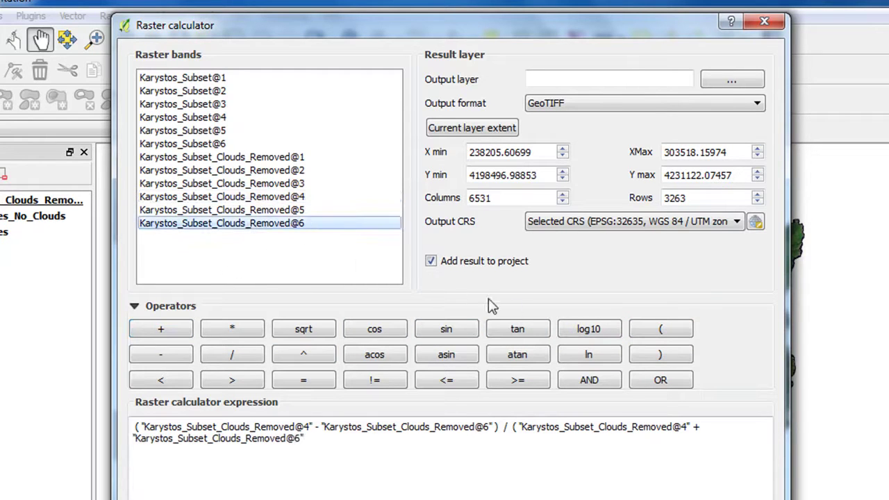
{"action": "left_click", "coordinate": [660, 354]}
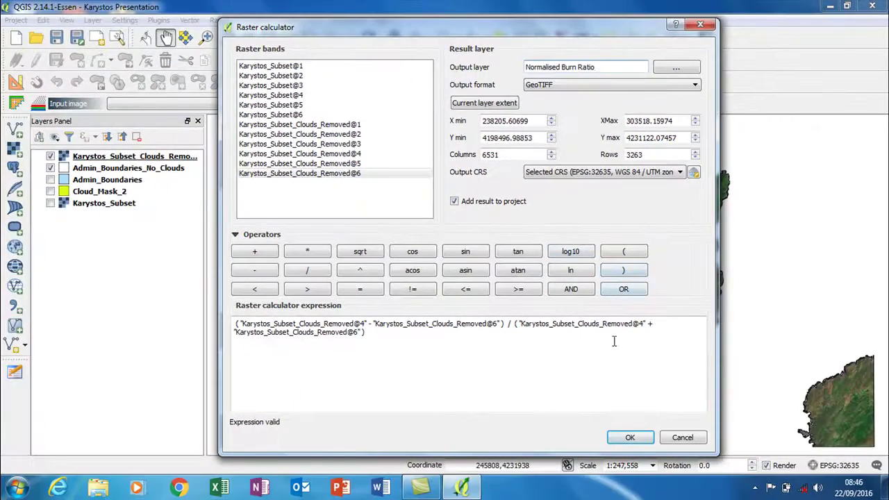
{"action": "left_click", "coordinate": [630, 437]}
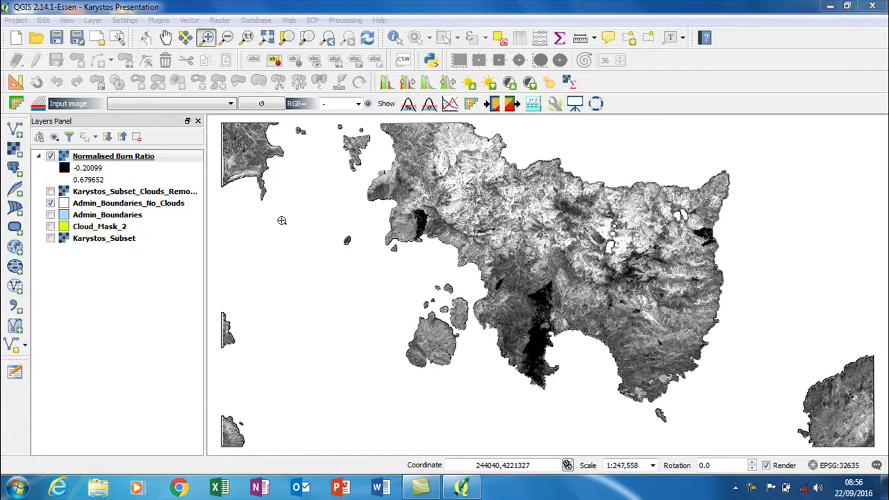
Identify the Normalised Burn Ratio values at several points in the black burnt area north of the bay
{"action": "left_click_drag", "start_coordinate": [447, 237], "coordinate": [653, 344]}
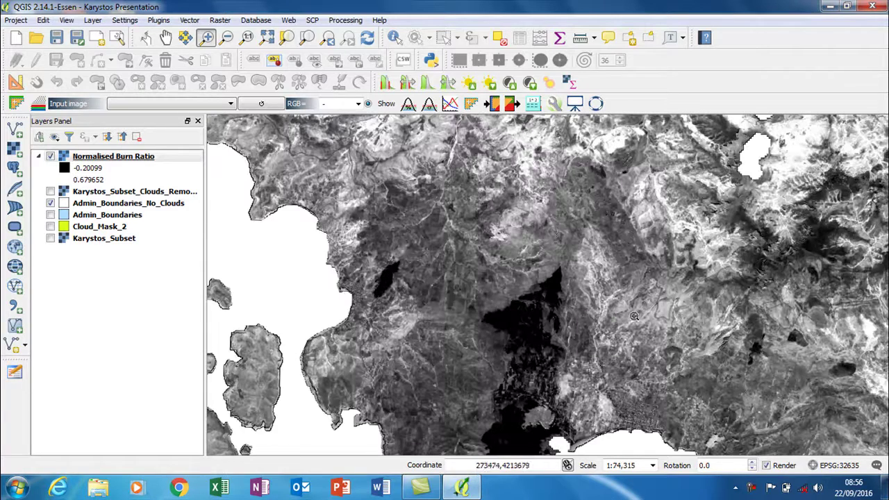
{"action": "left_click", "coordinate": [393, 40]}
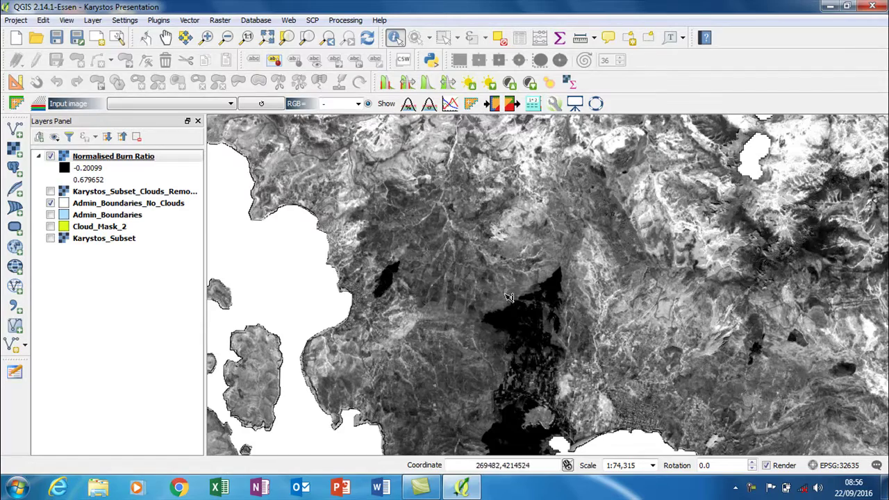
{"action": "left_click", "coordinate": [521, 320]}
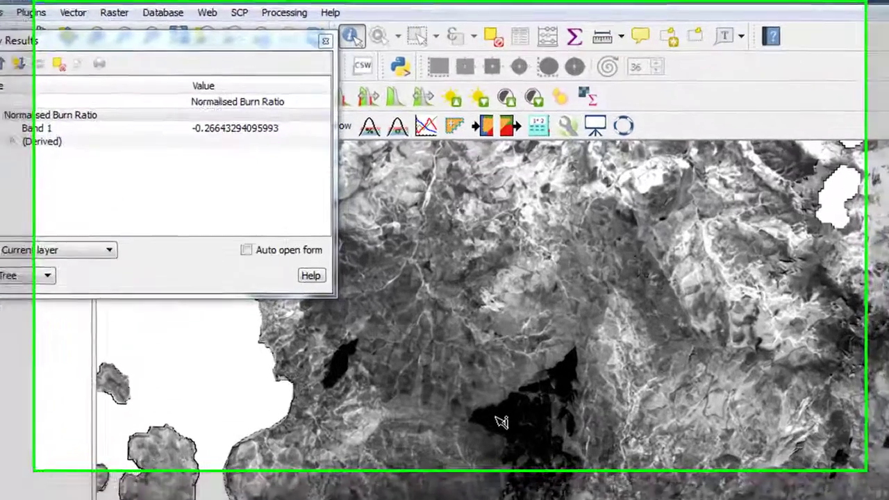
{"action": "left_click", "coordinate": [504, 321]}
{"action": "left_click", "coordinate": [518, 435]}
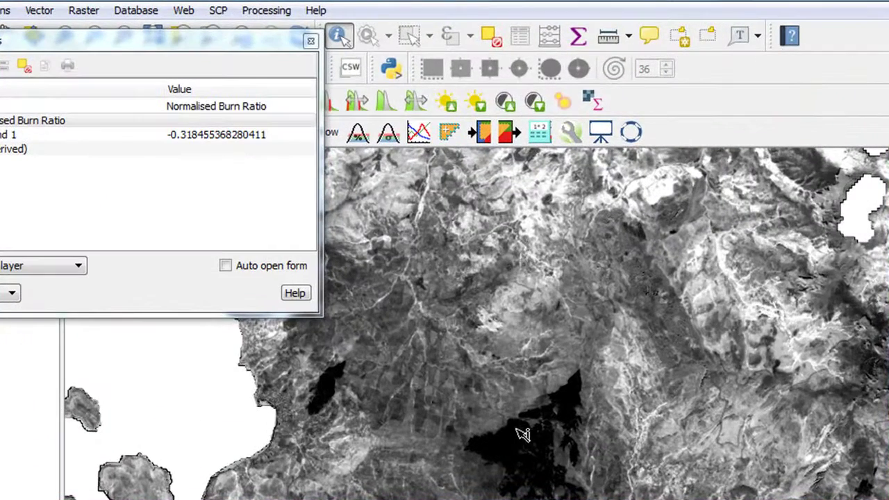
{"action": "left_click", "coordinate": [573, 402]}
{"action": "left_click", "coordinate": [574, 424]}
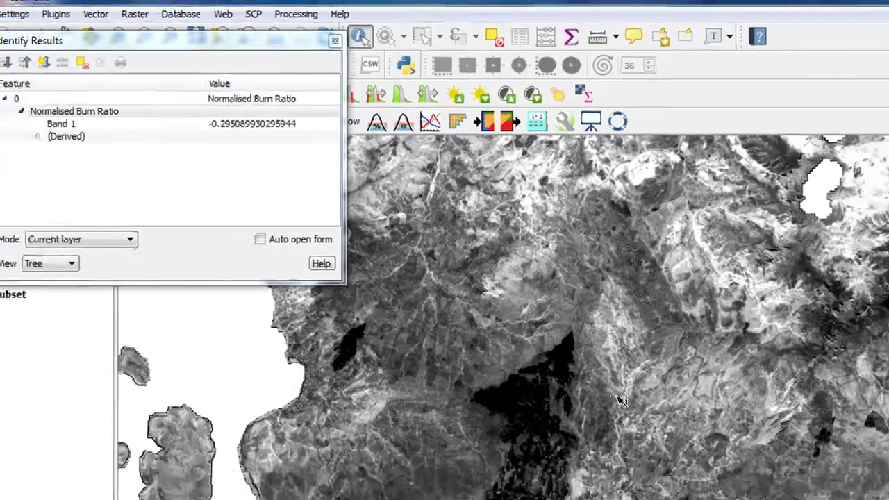
Identify the burn ratio values of the unburnt land east of the burn scar and of the dark mountain area
{"action": "left_click", "coordinate": [634, 449]}
{"action": "left_click", "coordinate": [635, 310]}
{"action": "left_click", "coordinate": [706, 314]}
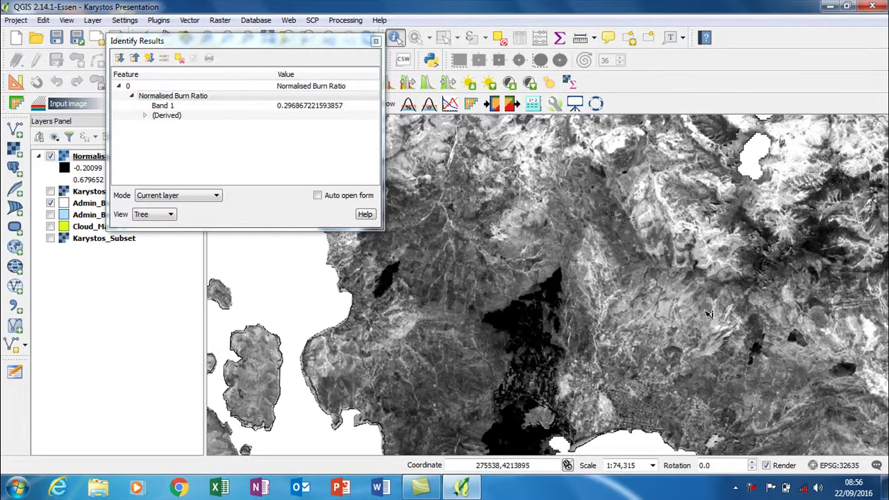
{"action": "left_click", "coordinate": [815, 247]}
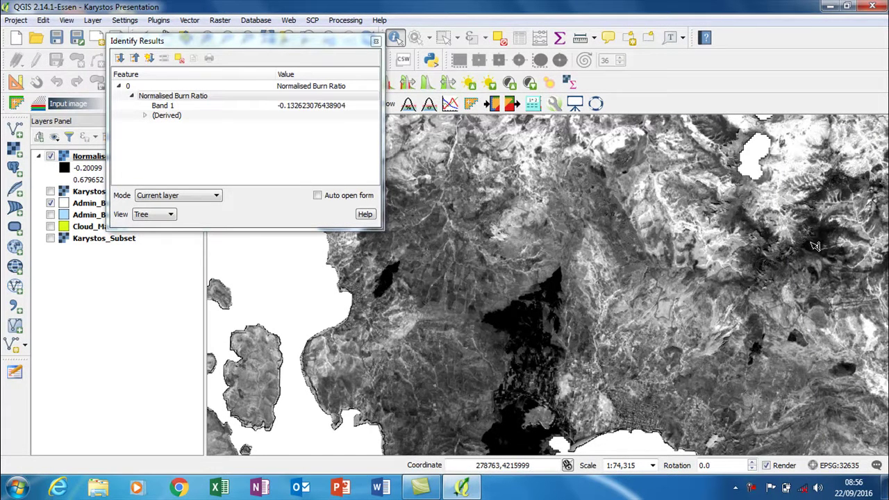
{"action": "left_click", "coordinate": [829, 233]}
{"action": "left_click", "coordinate": [816, 223]}
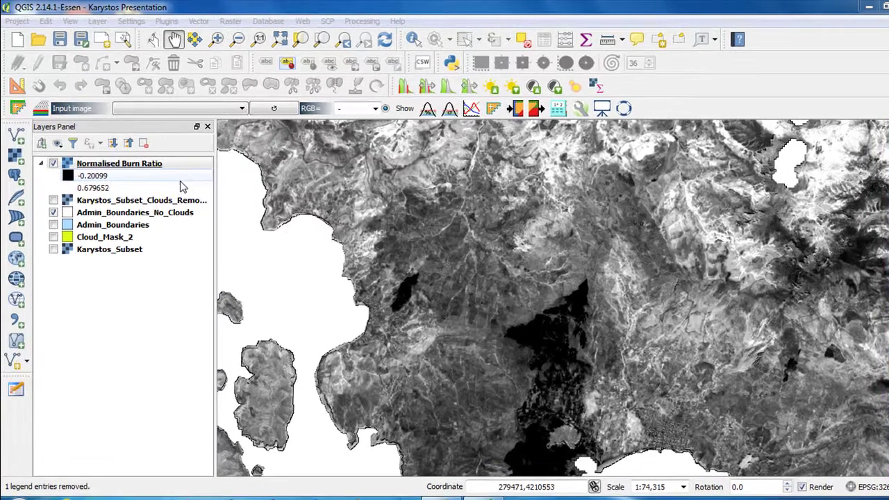
Render the Normalised Burn Ratio layer as singleband pseudocolor, classified in Continuous mode with the RdYlGn colour ramp
{"action": "double_click", "coordinate": [125, 166]}
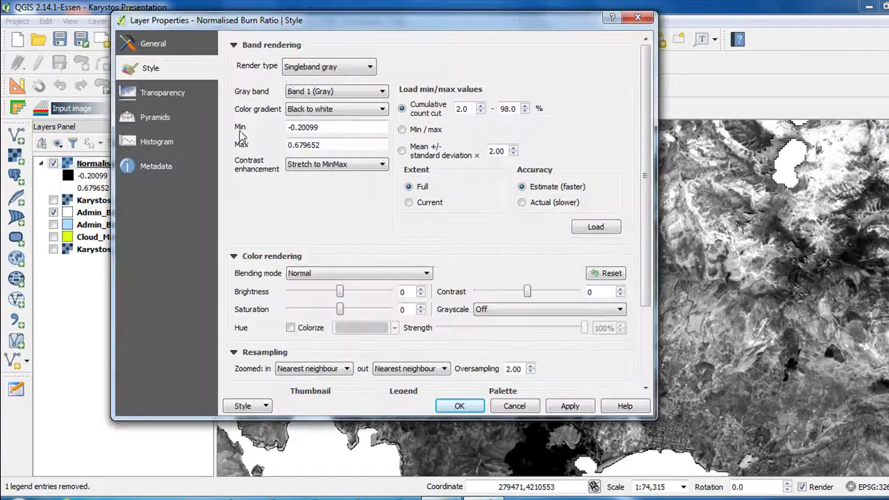
{"action": "left_click", "coordinate": [323, 67]}
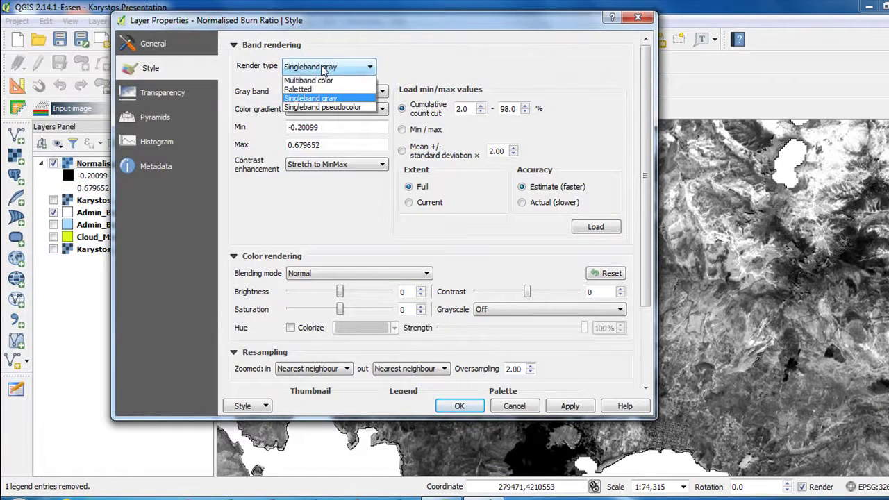
{"action": "left_click", "coordinate": [332, 108]}
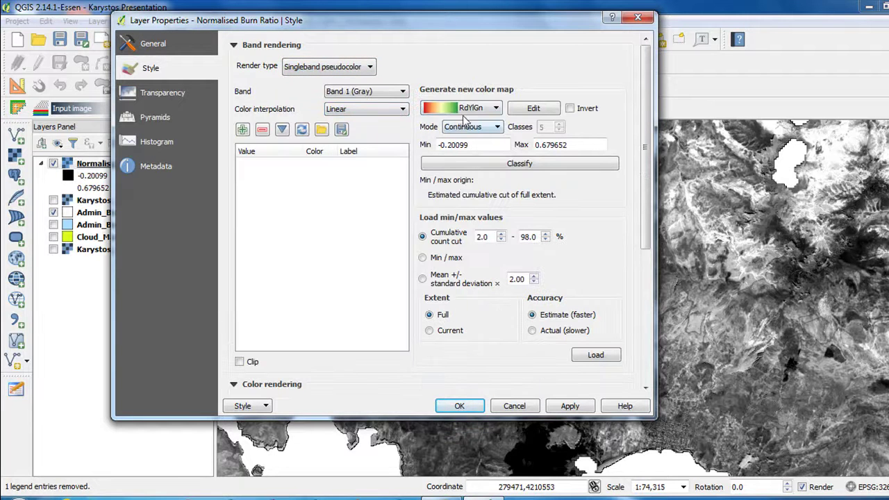
{"action": "left_click", "coordinate": [458, 164]}
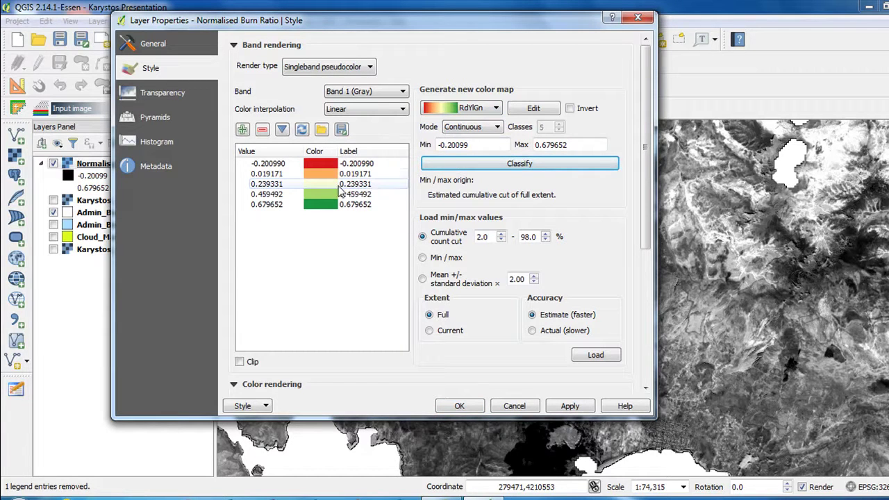
Set the red class value to -0.16 and the orange class value to -0.15999, and apply the style to the Normalised Burn Ratio layer
{"action": "double_click", "coordinate": [279, 164]}
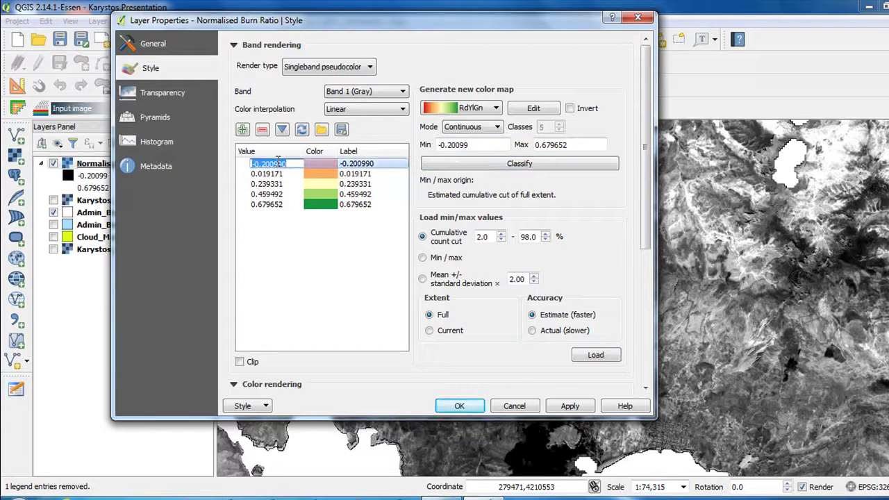
{"action": "type", "text": "-0.16"}
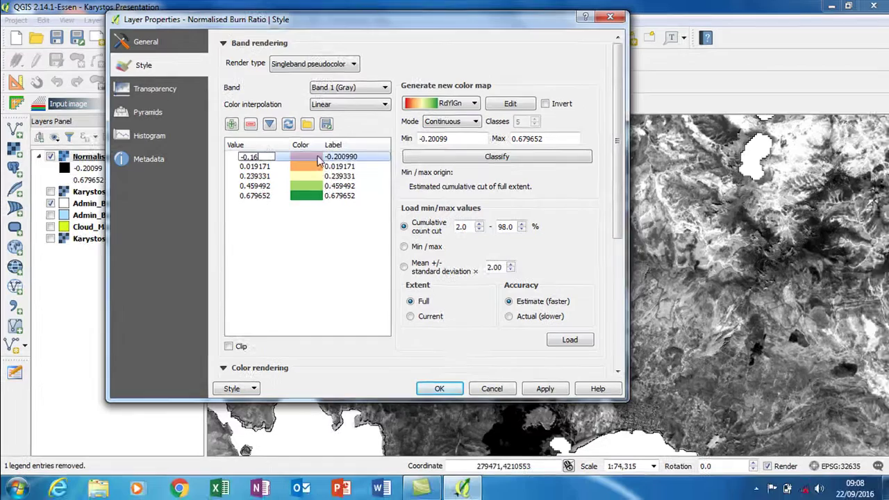
{"action": "left_click", "coordinate": [570, 405]}
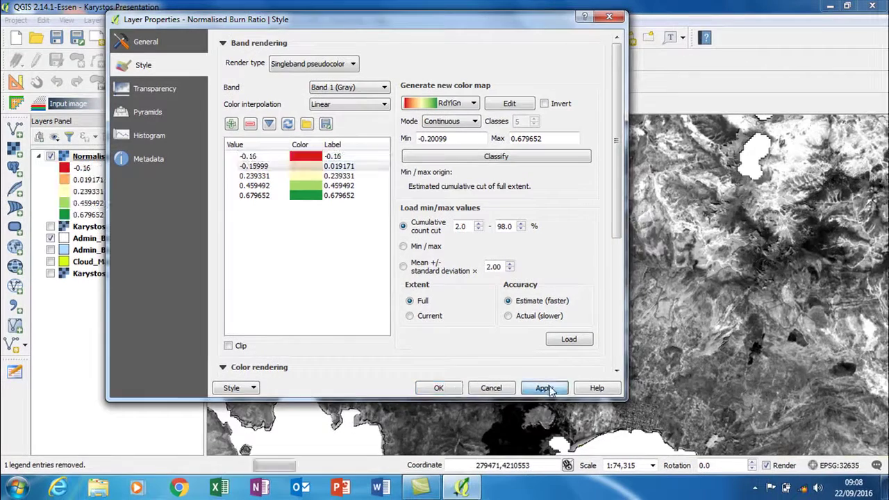
{"action": "left_click", "coordinate": [439, 388]}
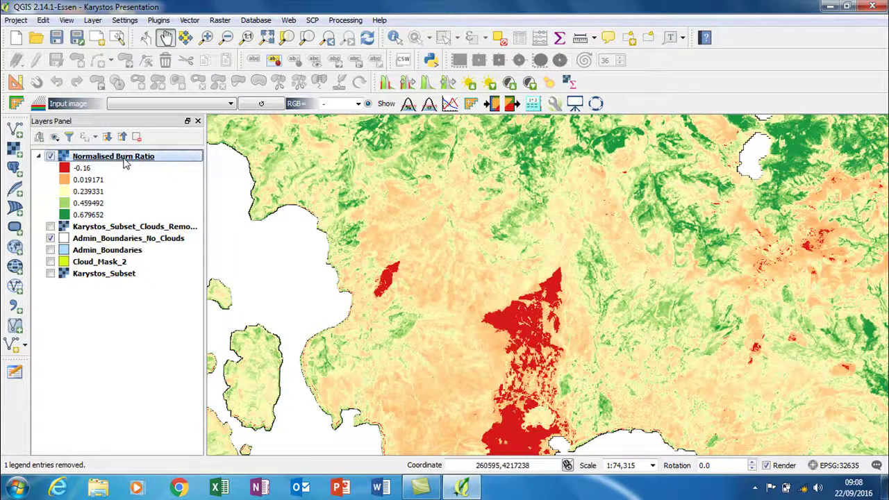
{"action": "right_click", "coordinate": [124, 161]}
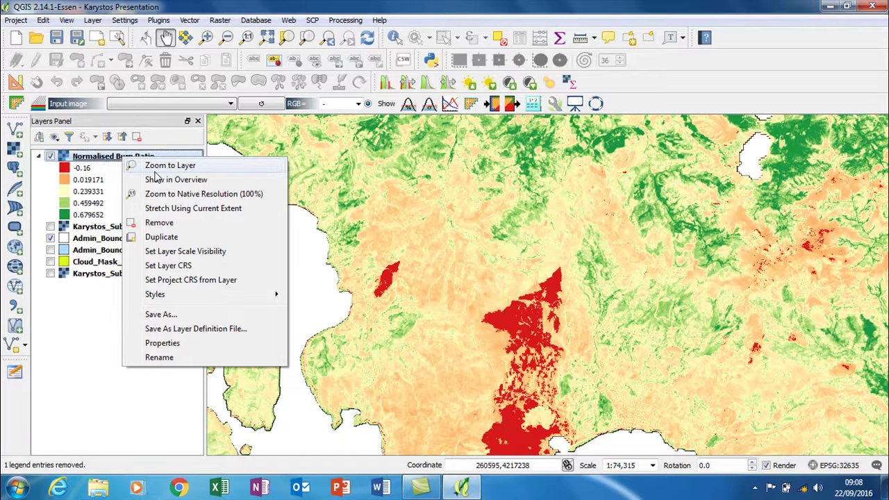
{"action": "left_click", "coordinate": [156, 169]}
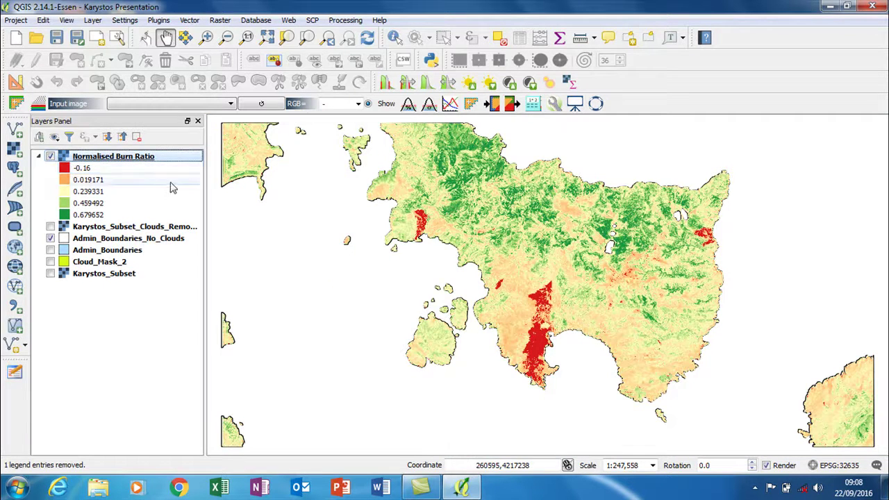